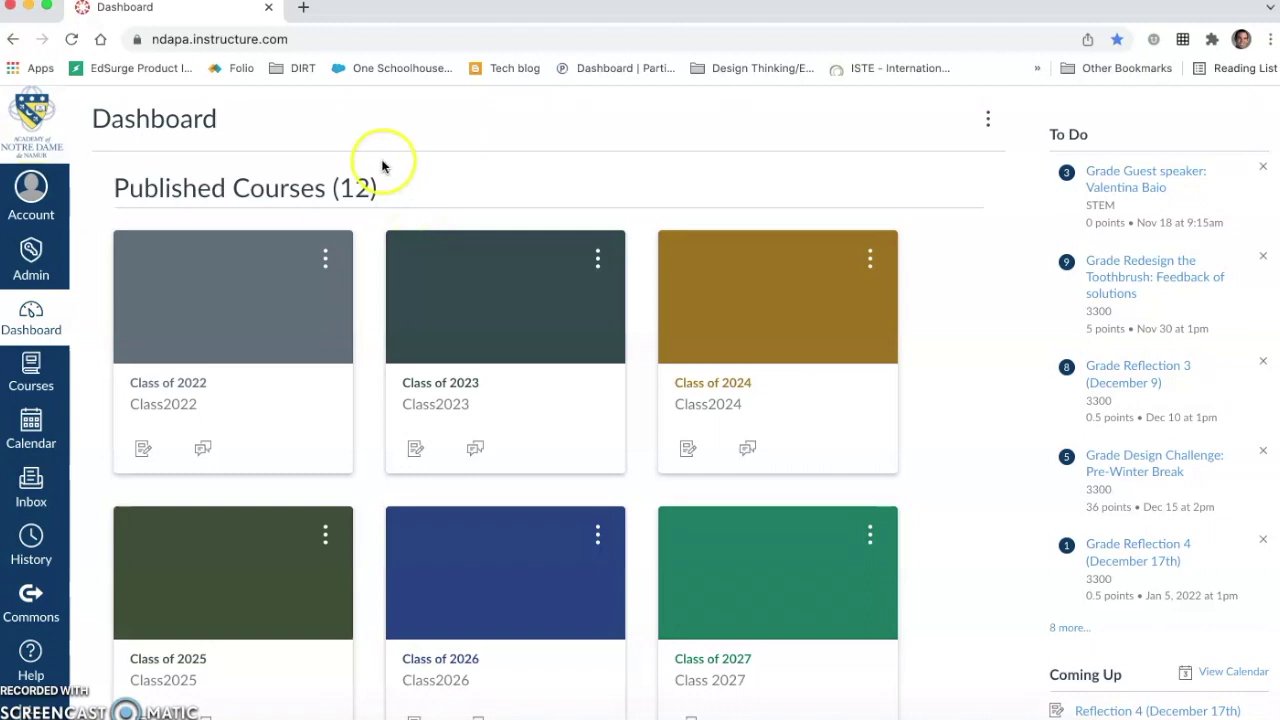
Step: Open the Canvas calendar and view the assignments for December 2021
click(31, 431)
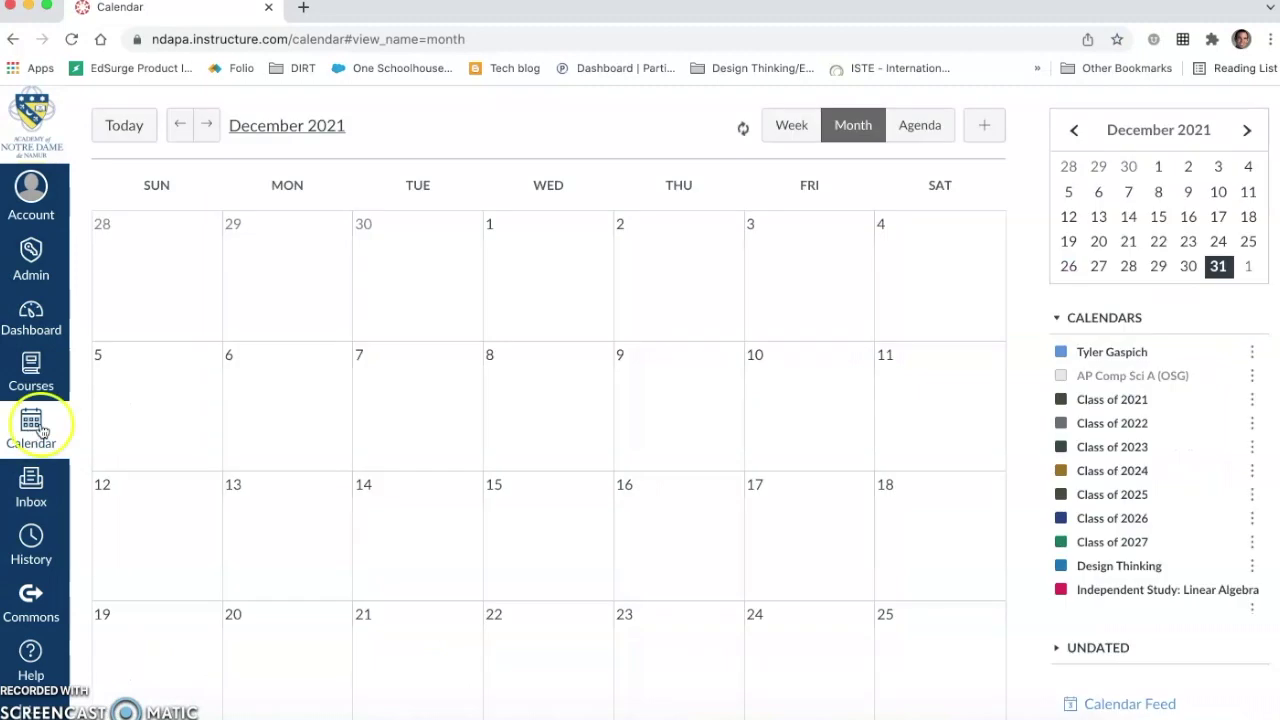
scroll(449, 423, down, 3)
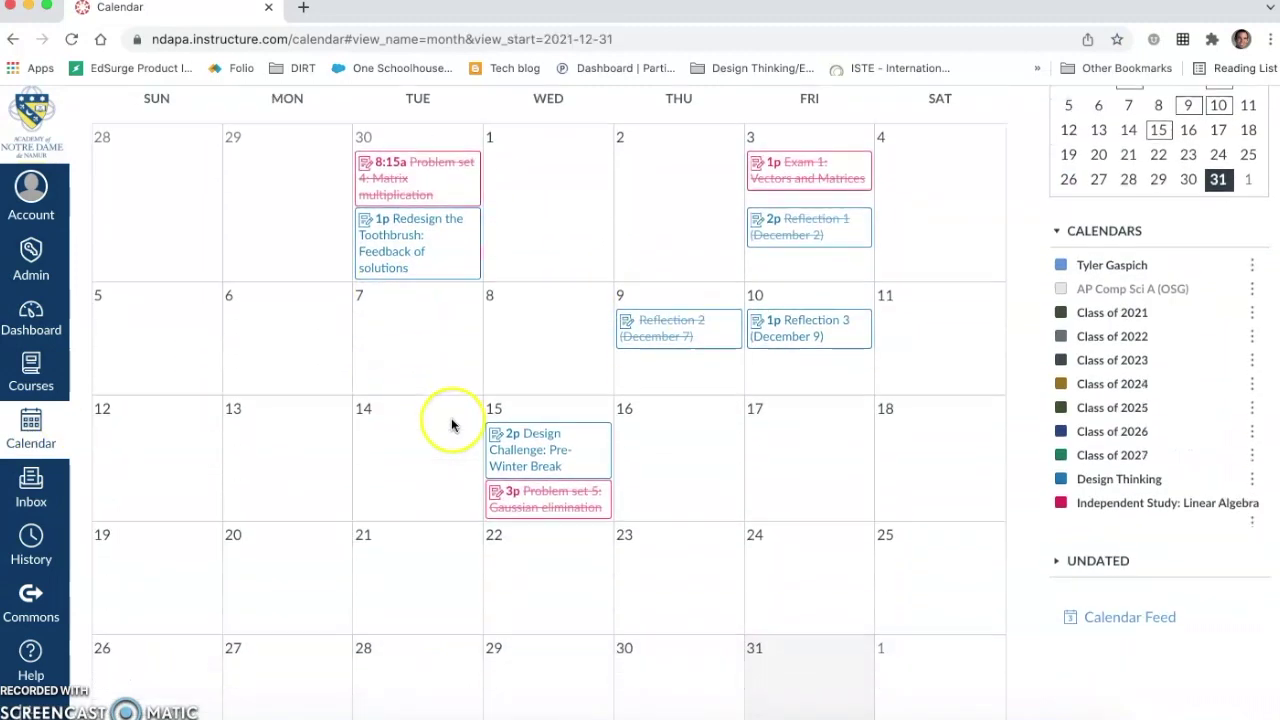
scroll(647, 306, up, 3)
scroll(629, 286, down, 1)
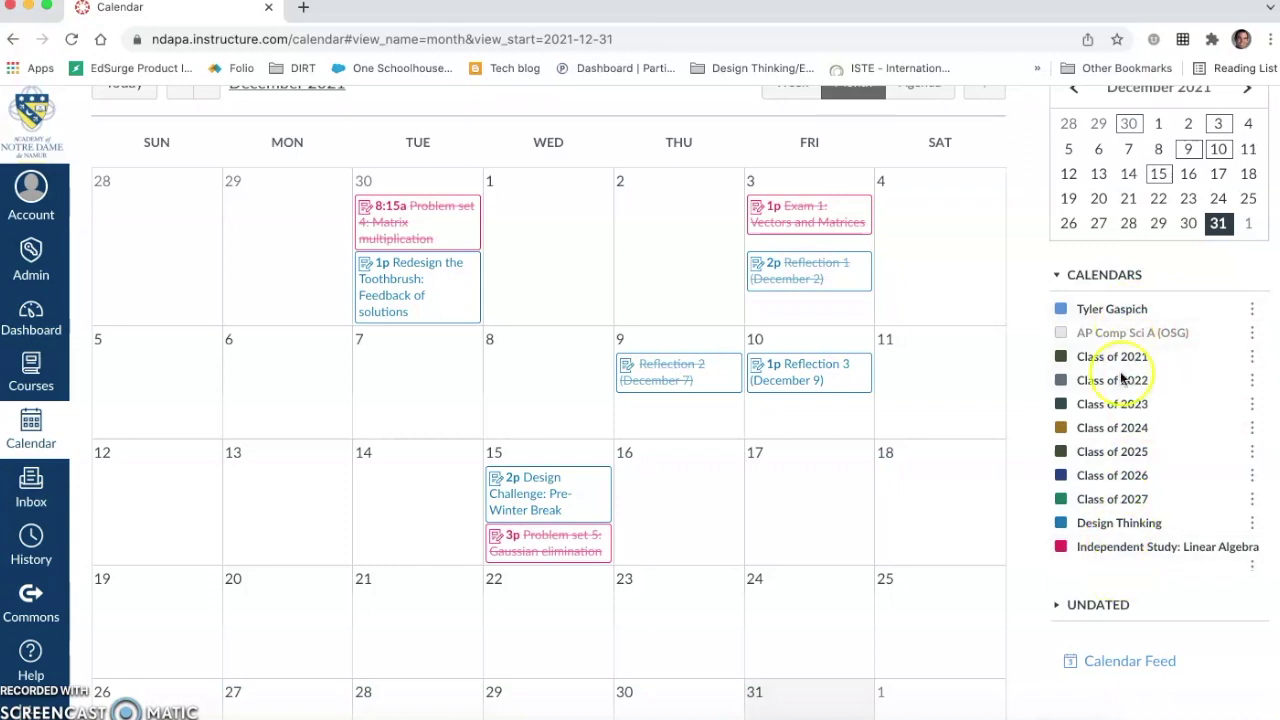
Step: Hide the Design Thinking course's items in the calendar and show them again
click(1061, 524)
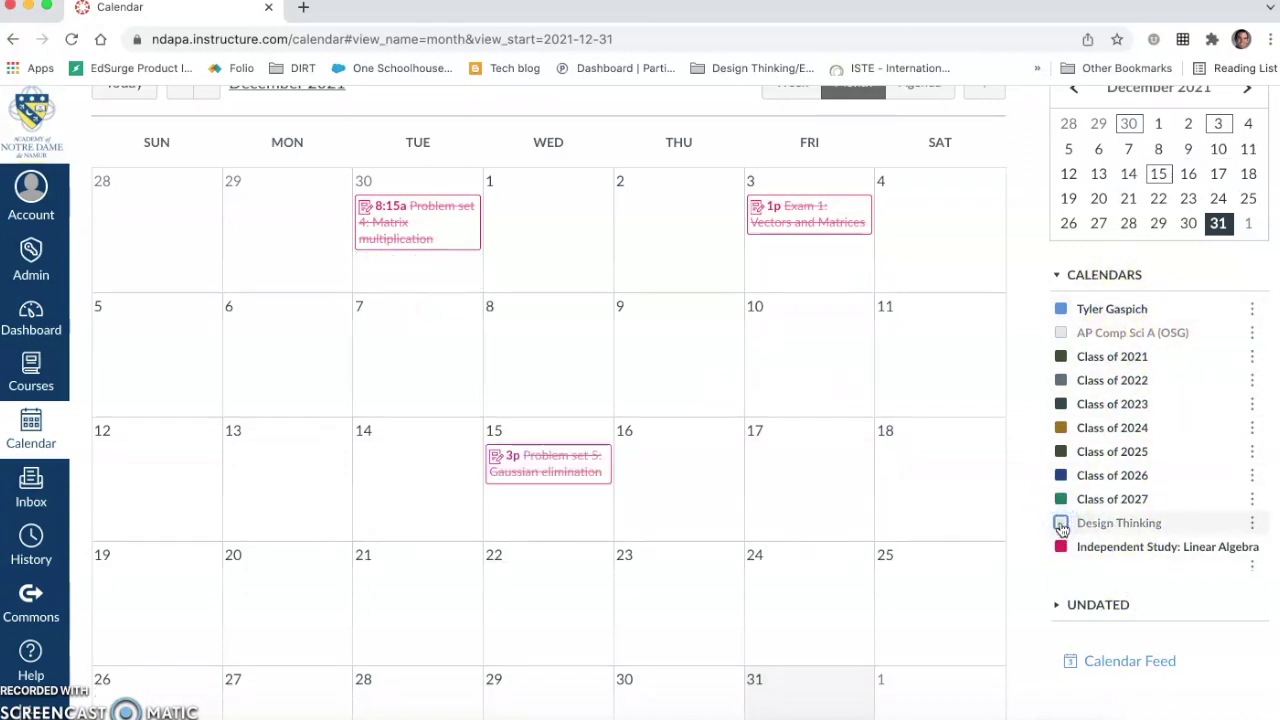
click(1061, 524)
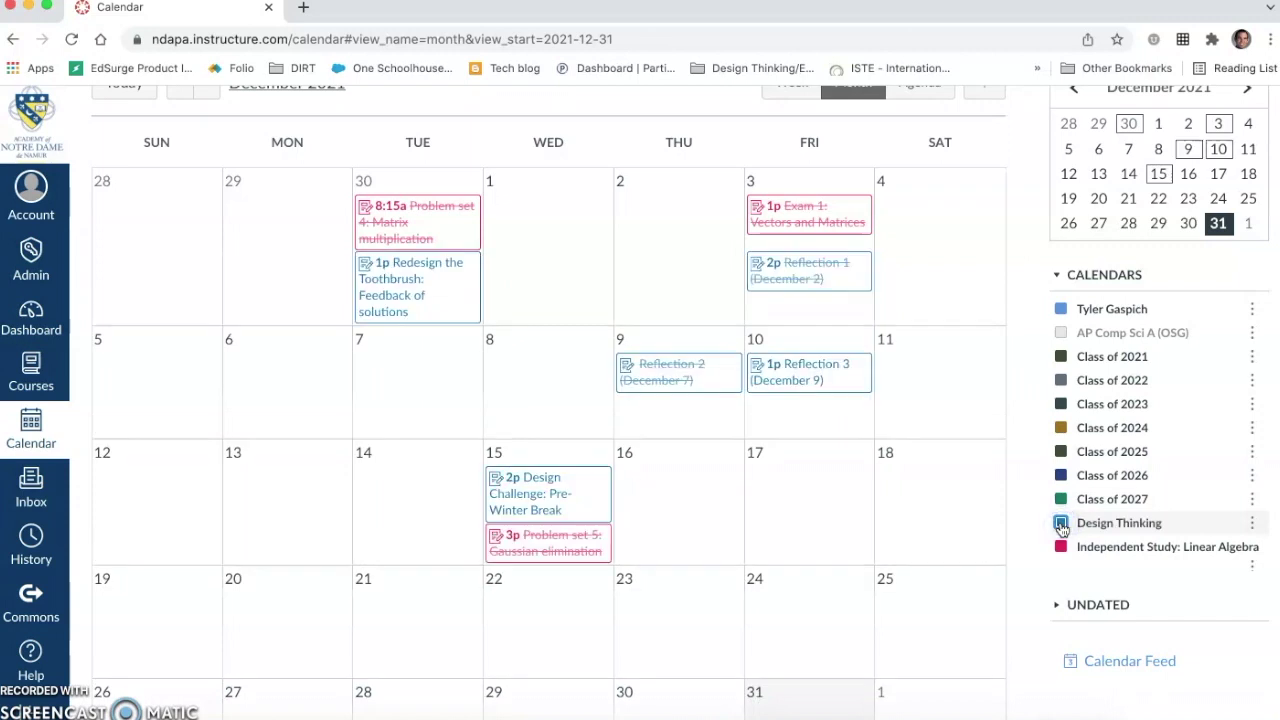
scroll(806, 460, up, 1)
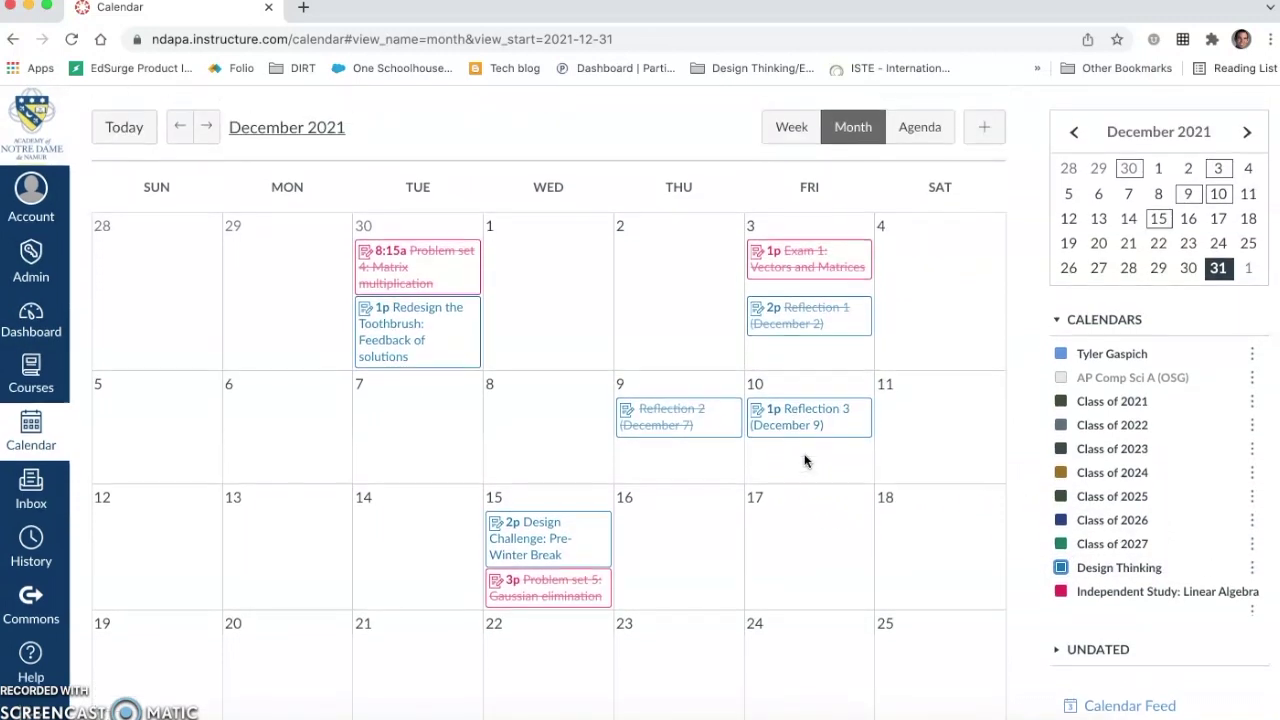
scroll(806, 460, down, 1)
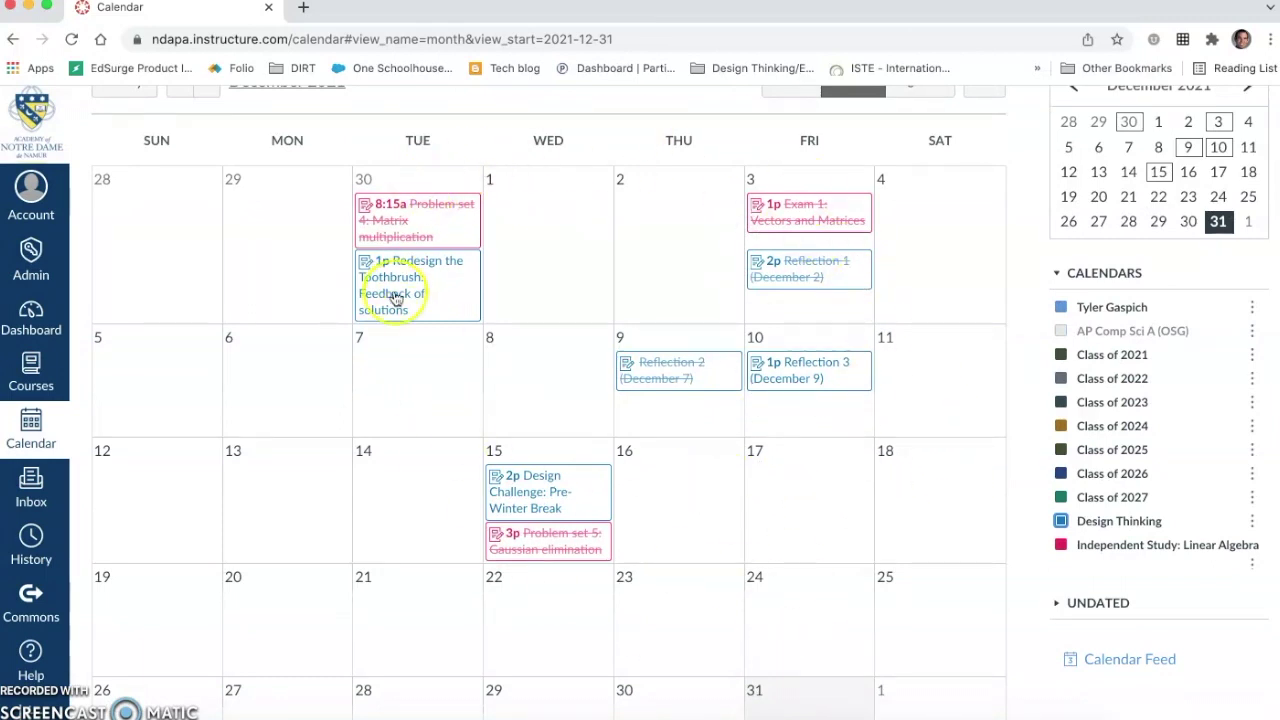
scroll(730, 337, up, 1)
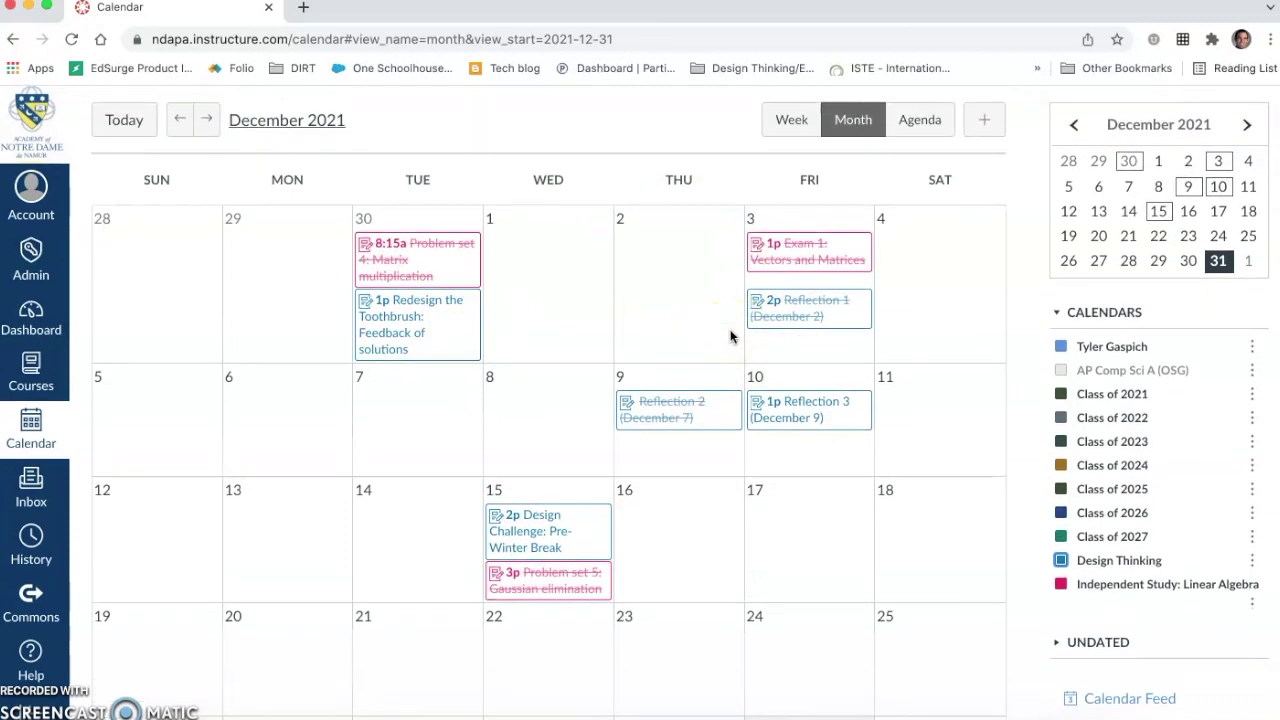
scroll(730, 337, down, 1)
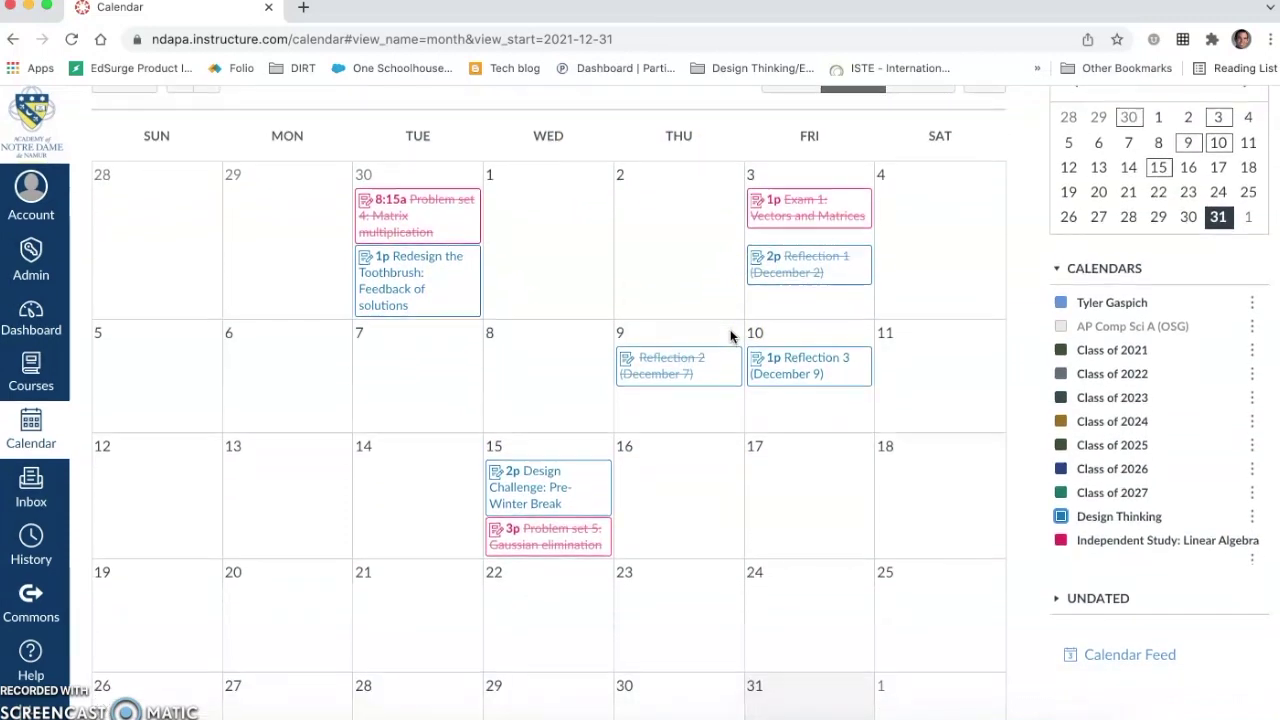
scroll(731, 337, up, 2)
scroll(734, 337, down, 2)
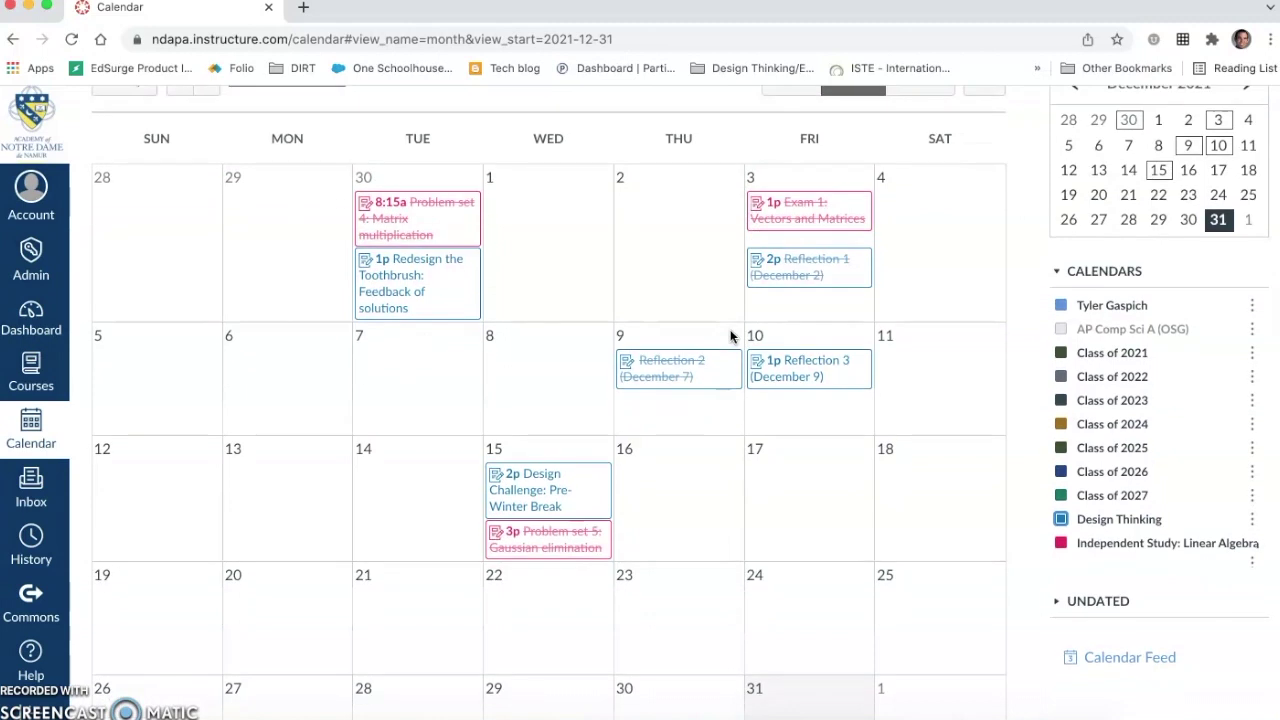
click(695, 544)
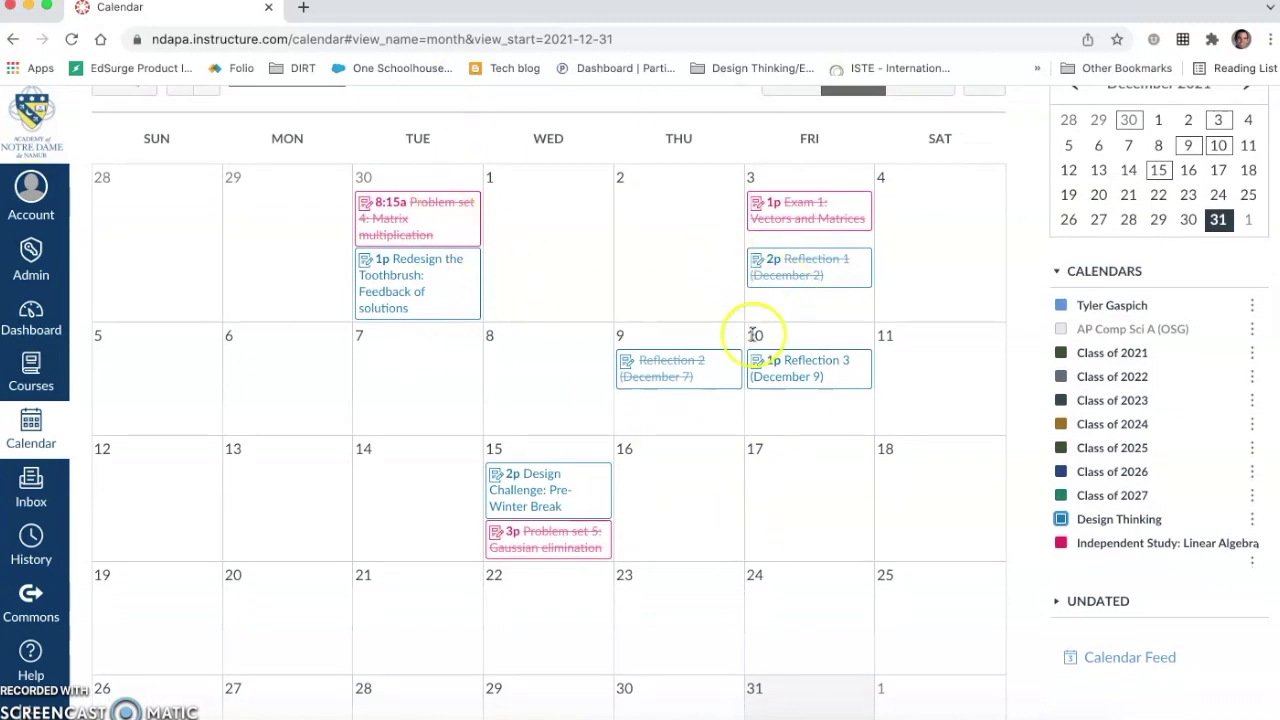
Step: Open the Canvas calendar feed and copy its full iCal link
scroll(753, 333, down, 2)
scroll(753, 333, down, 2)
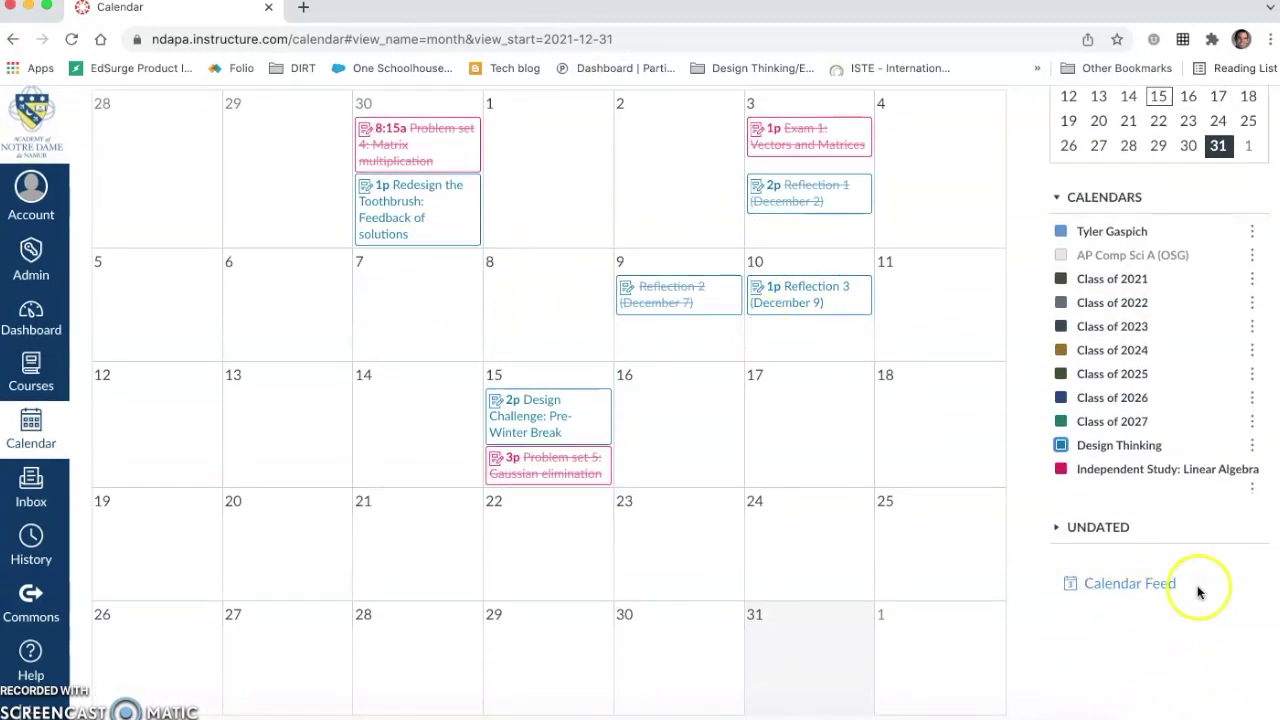
click(1103, 590)
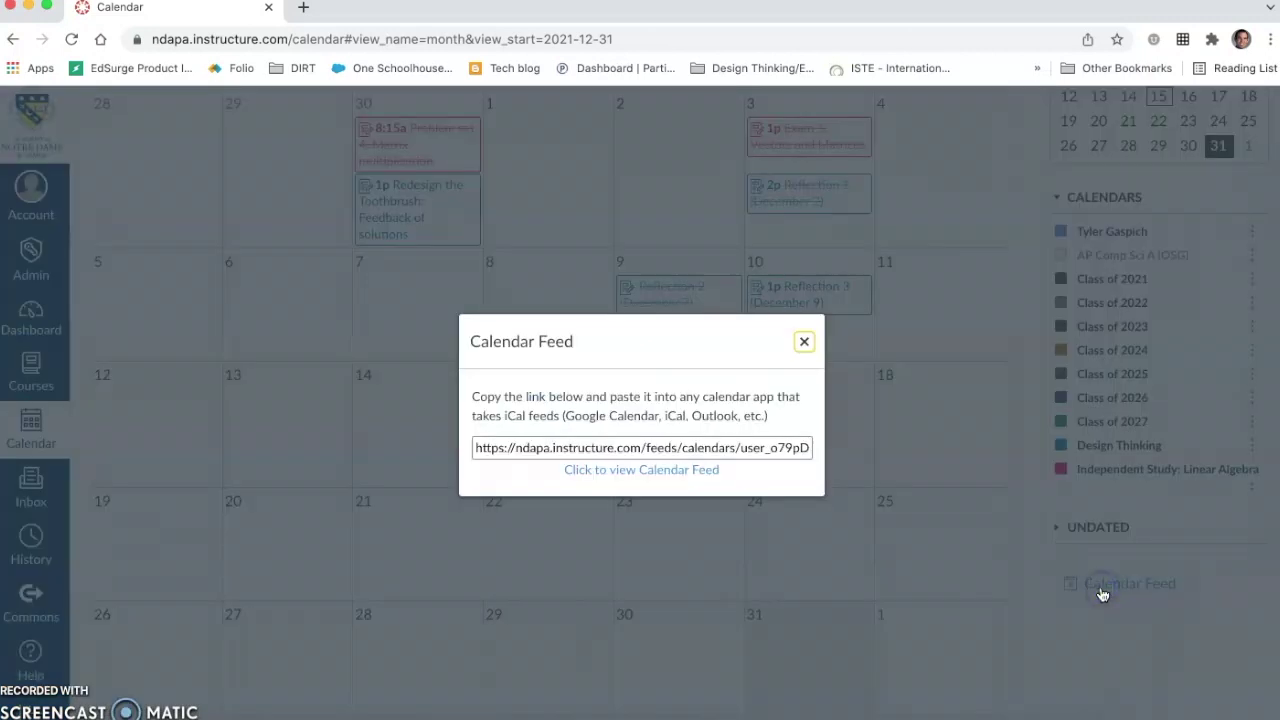
click(575, 448)
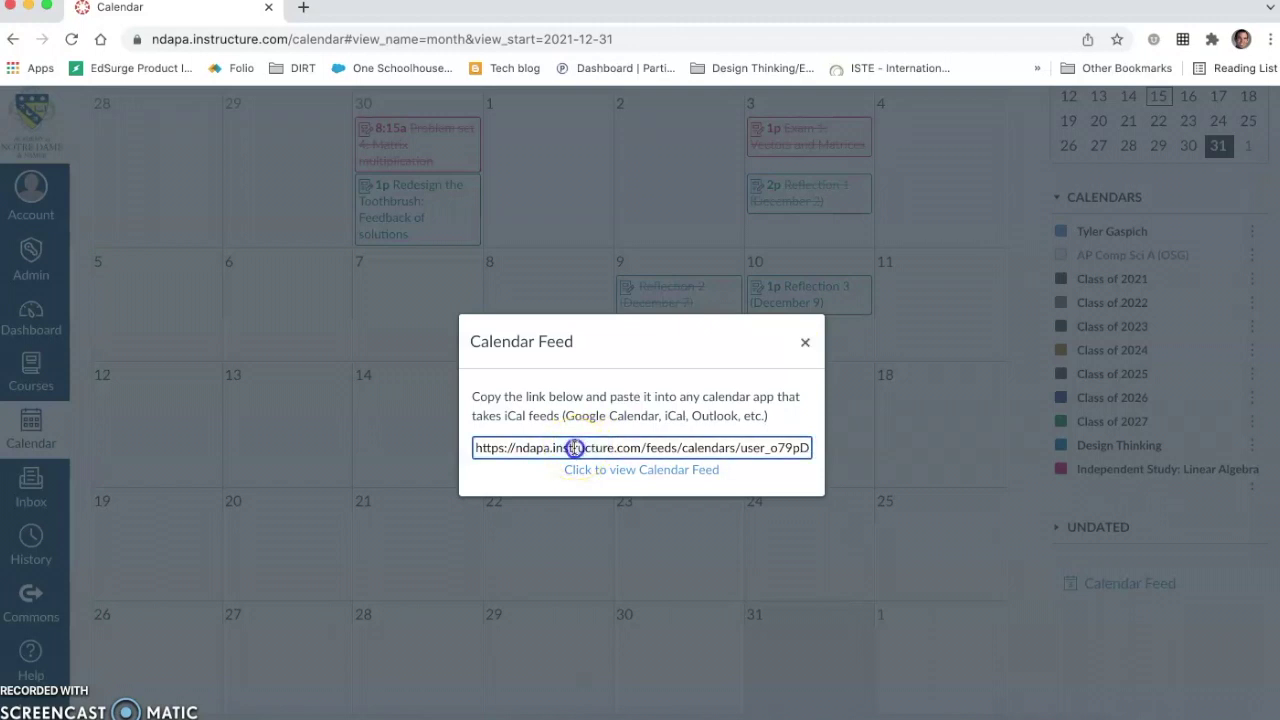
triple_click(575, 448)
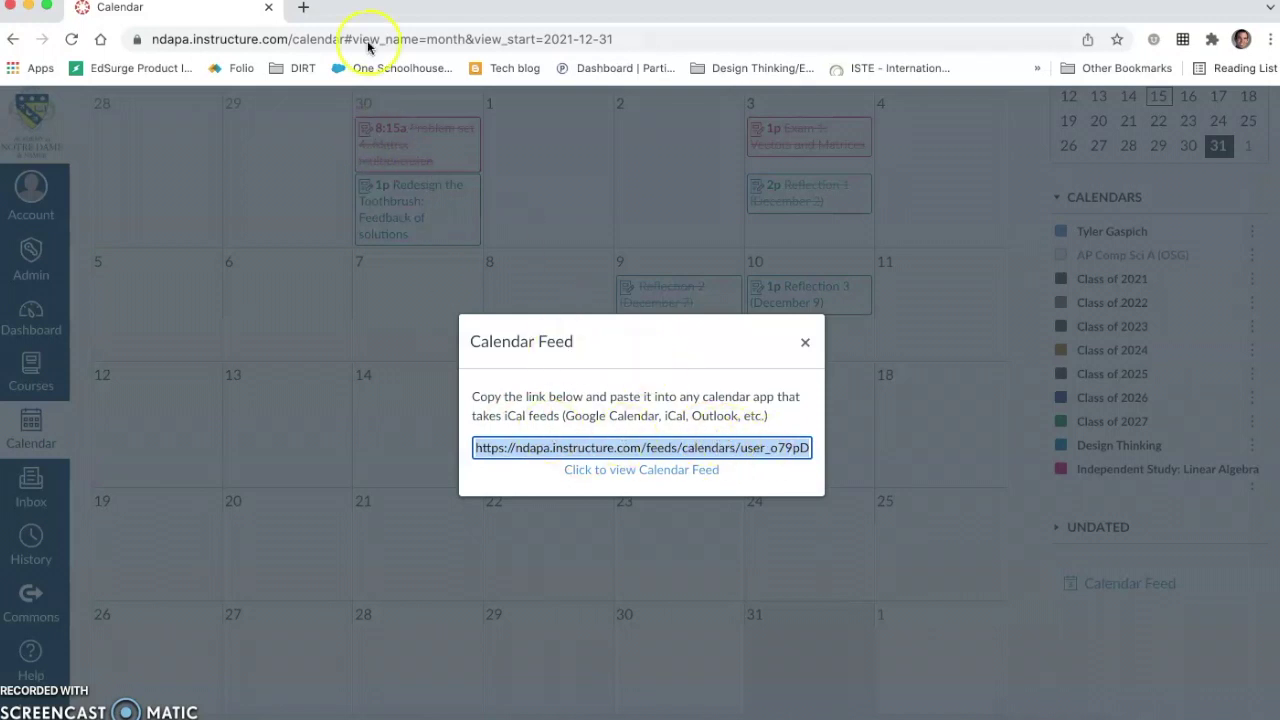
Step: Open Google Calendar in a new browser tab at calendar.google.com
click(304, 10)
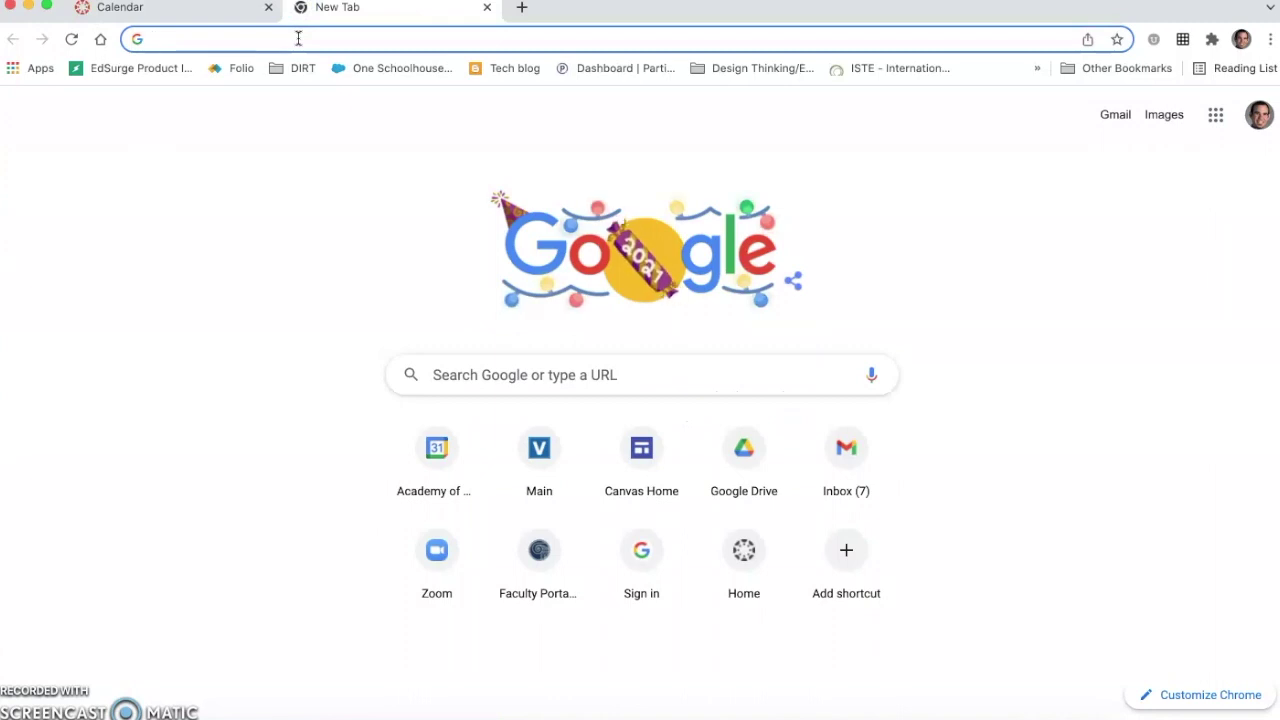
click(1213, 120)
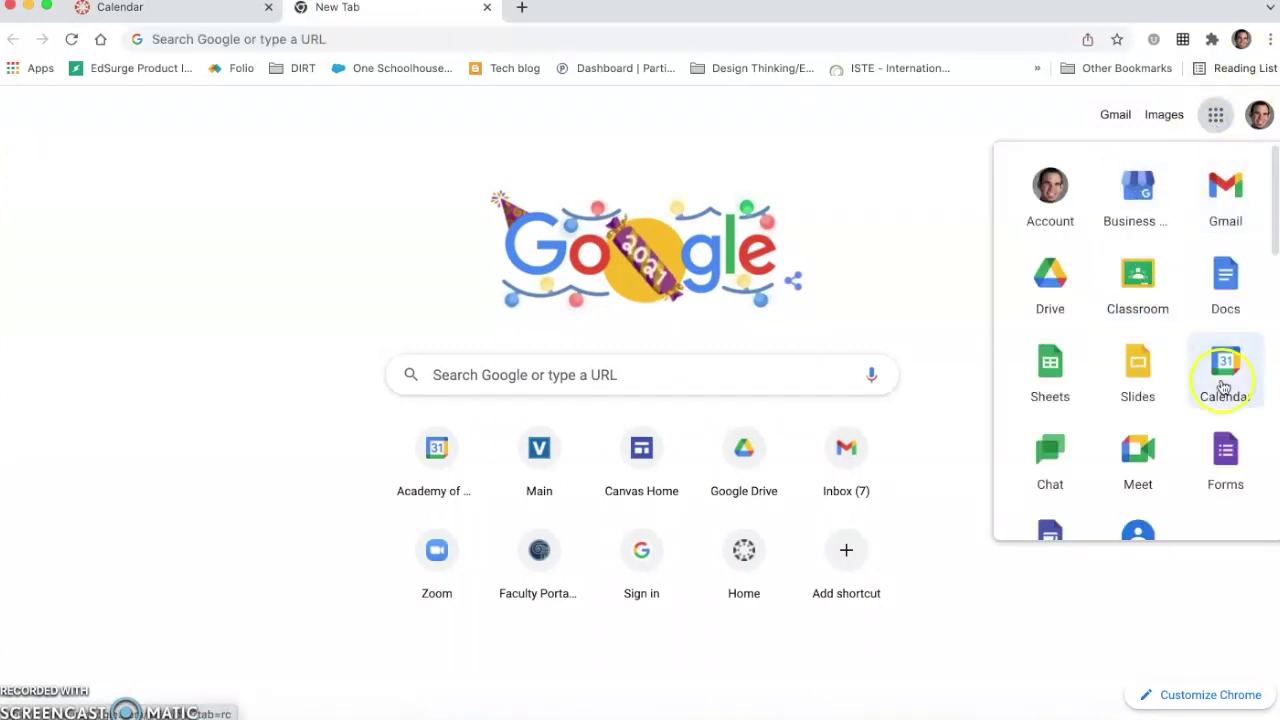
click(430, 39)
text(car)
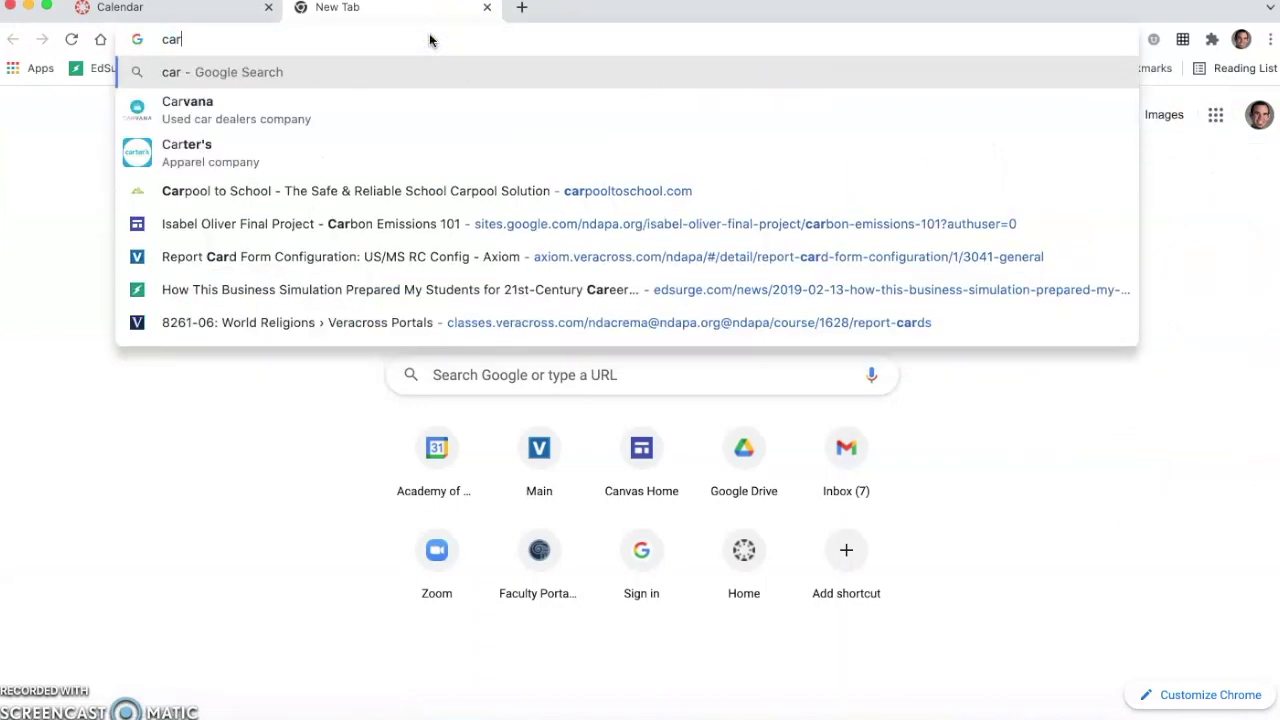
key(BackSpace)
text(lendar.)
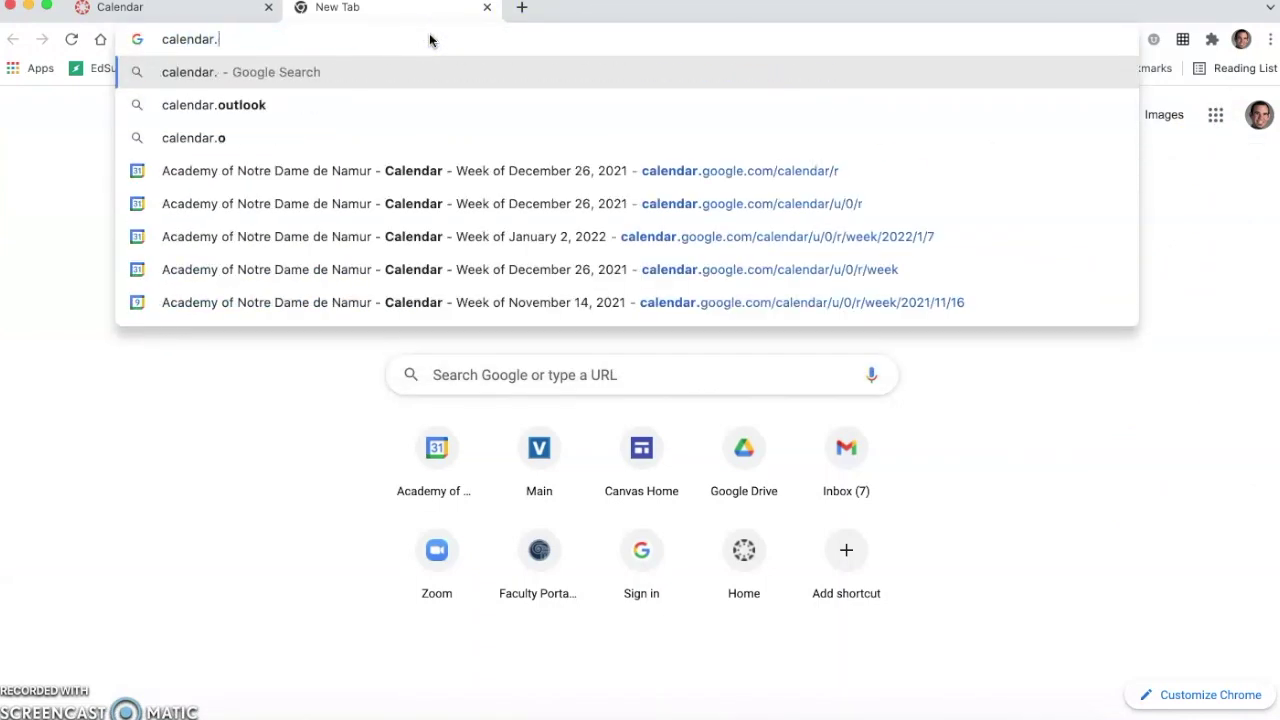
text(google.com)
key(Delete)
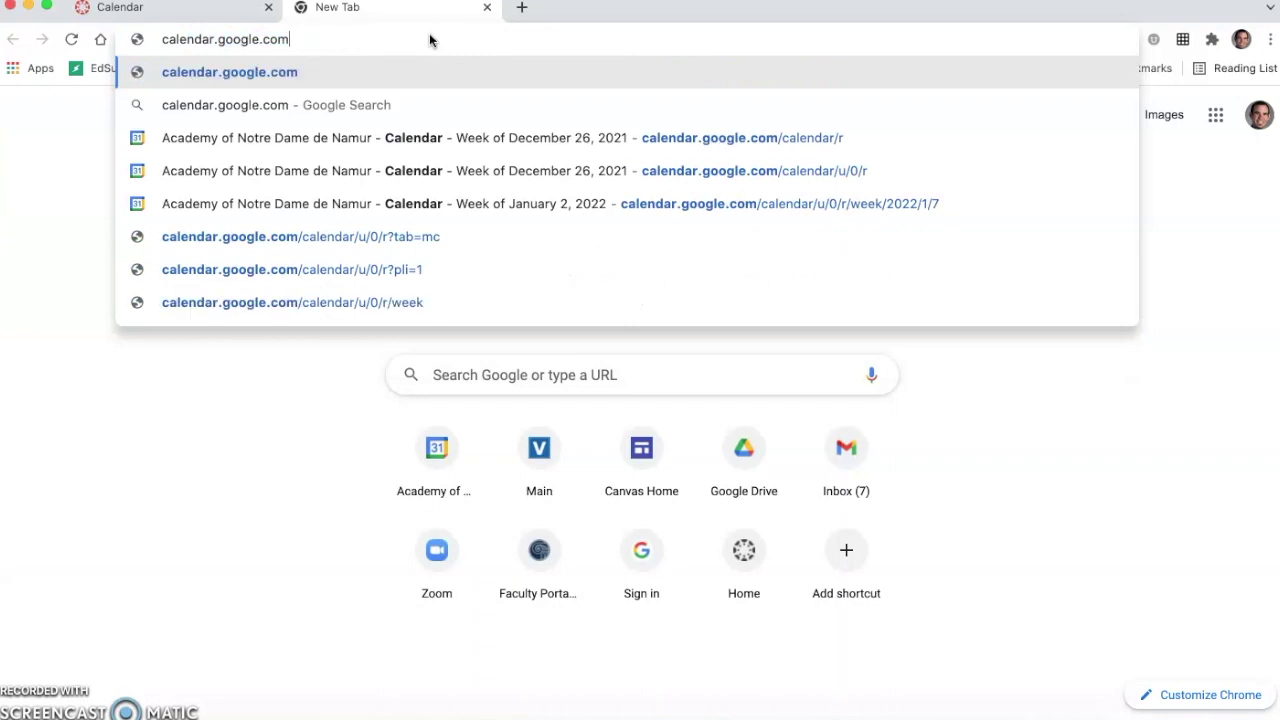
key(Return)
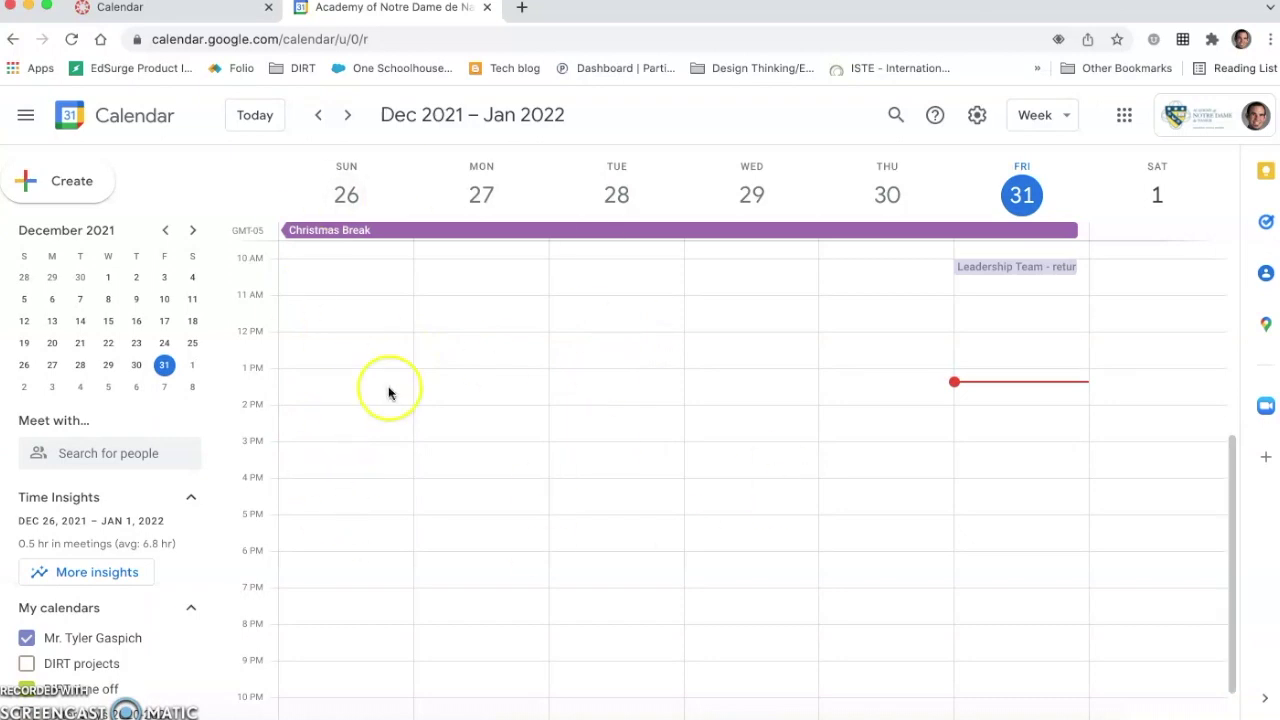
Step: Add another calendar from a URL, using the copied Canvas calendar feed link
scroll(120, 667, down, 3)
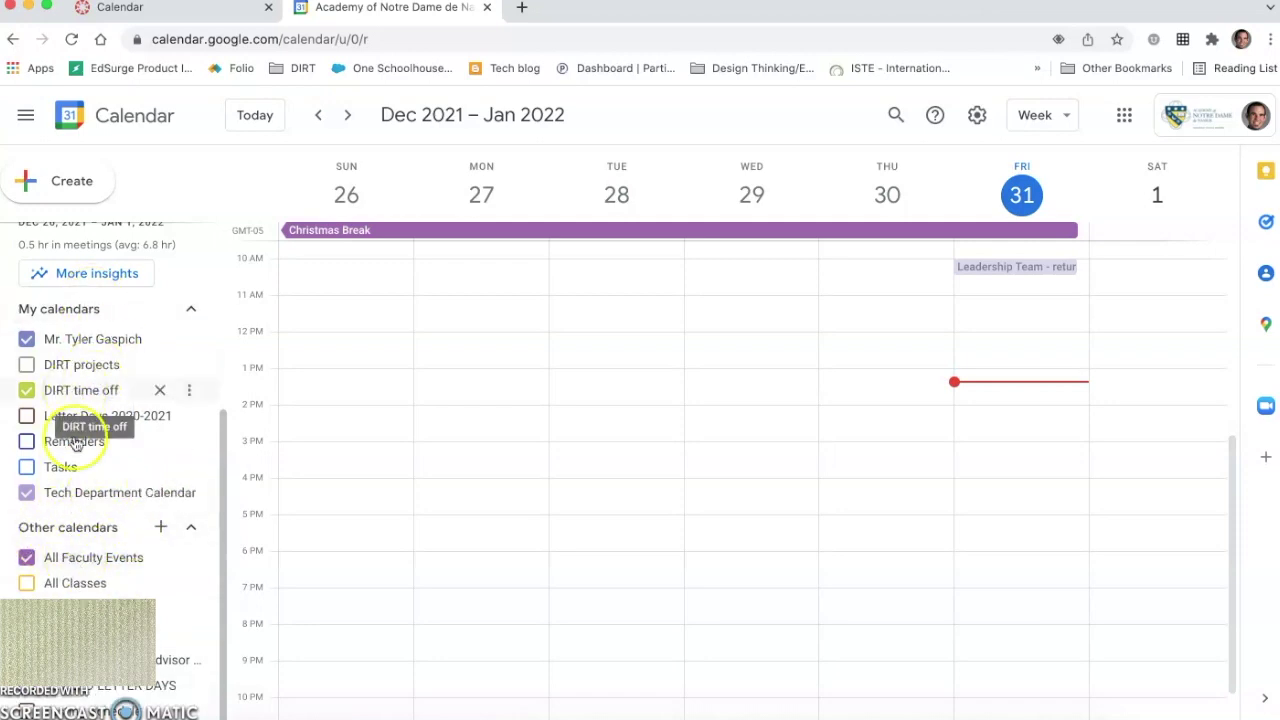
click(160, 530)
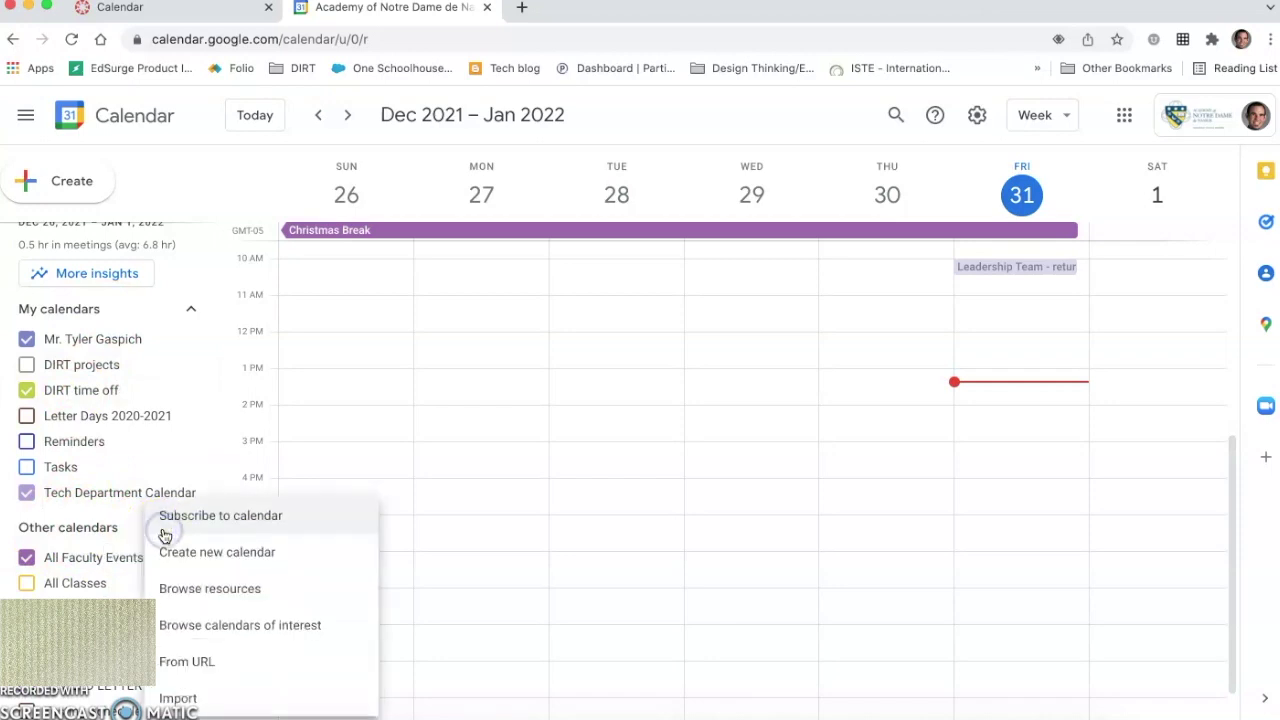
click(199, 665)
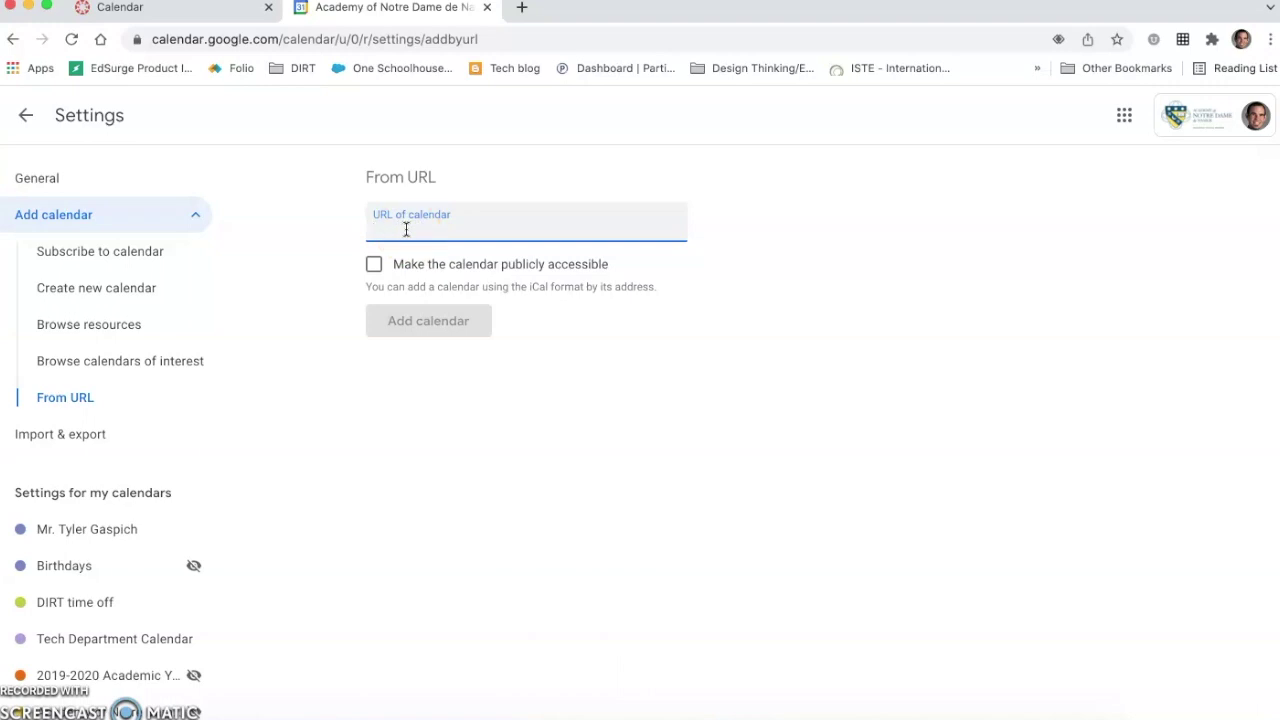
key(super+v)
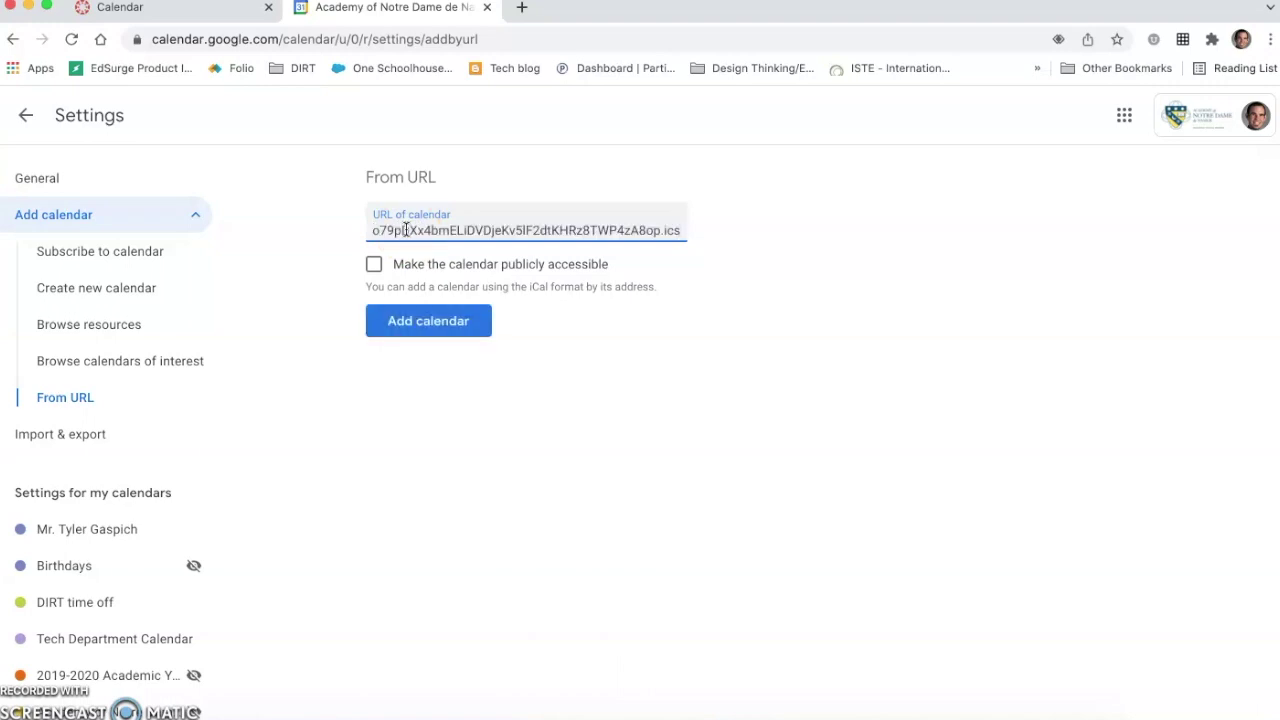
click(435, 324)
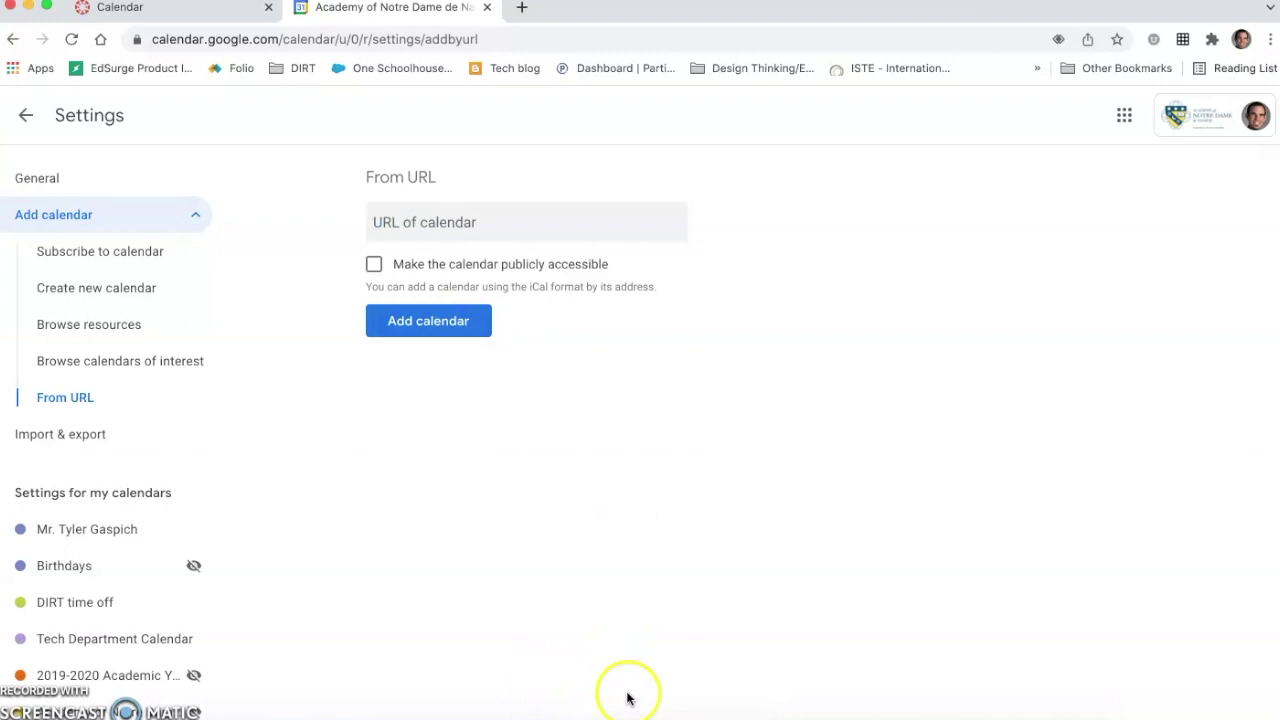
Step: Return from the settings to the main calendar and locate the newly added feed among the other calendars
scroll(130, 592, down, 10)
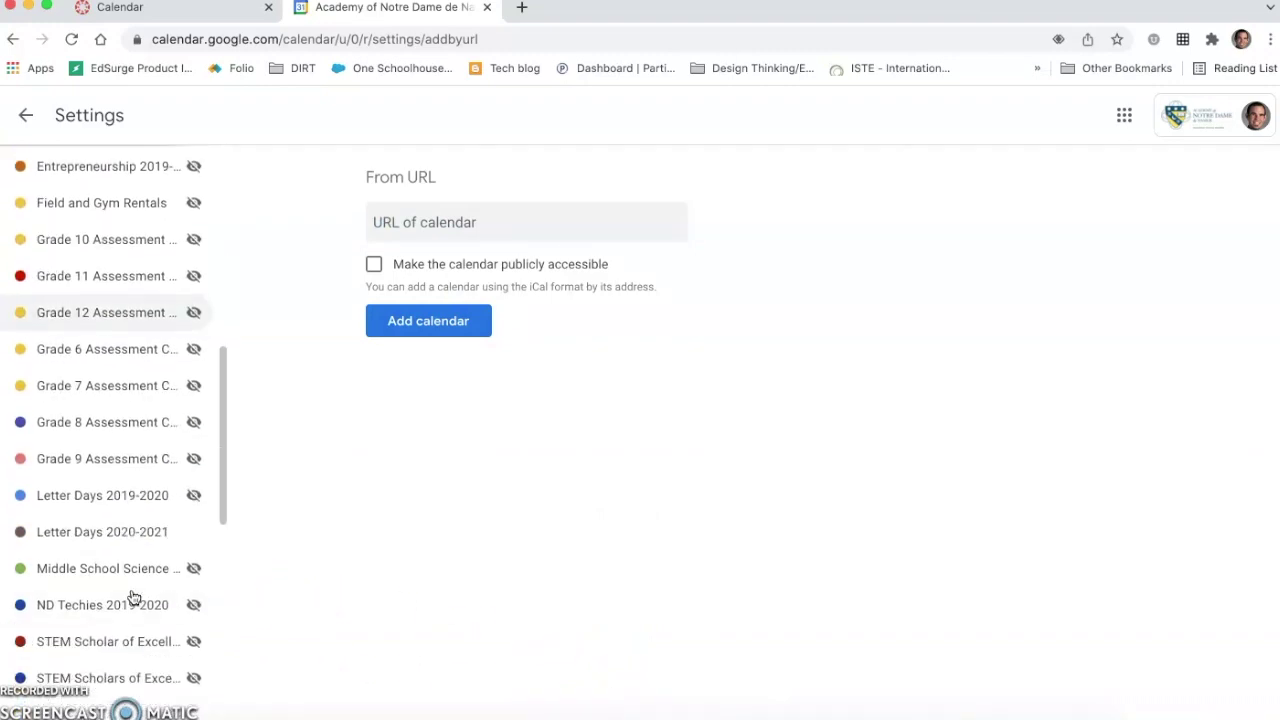
scroll(130, 595, up, 10)
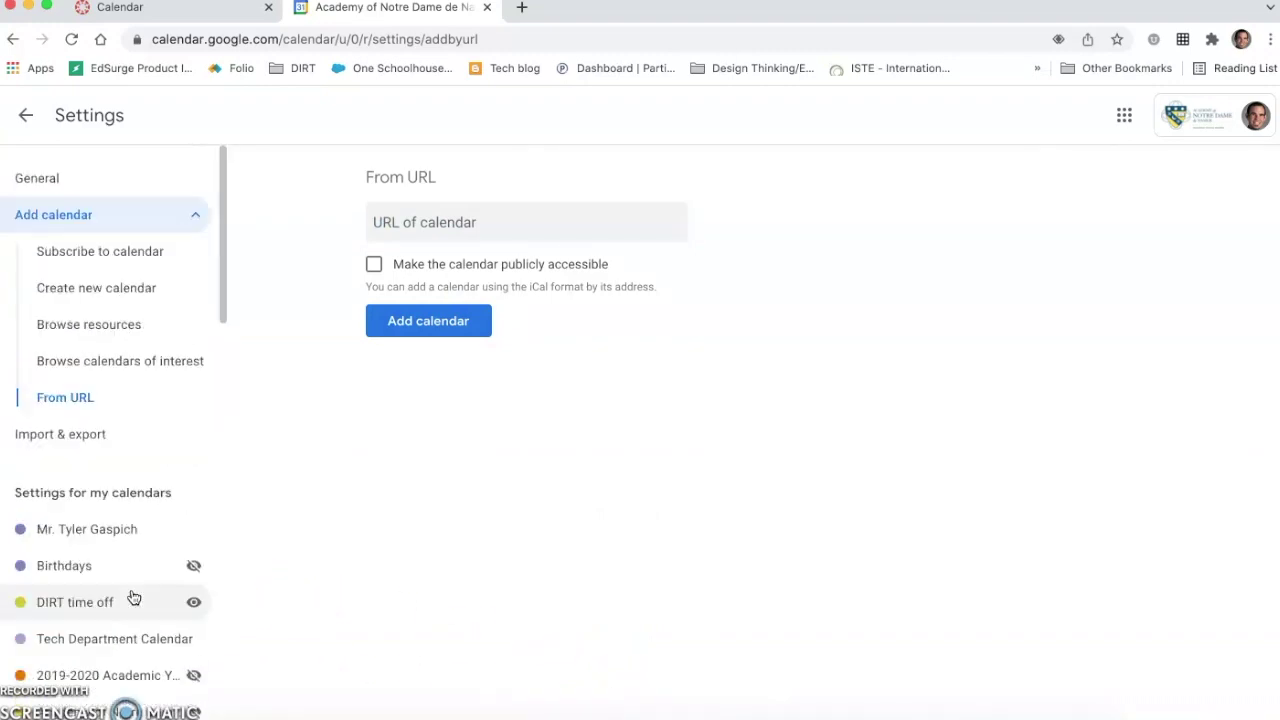
click(28, 113)
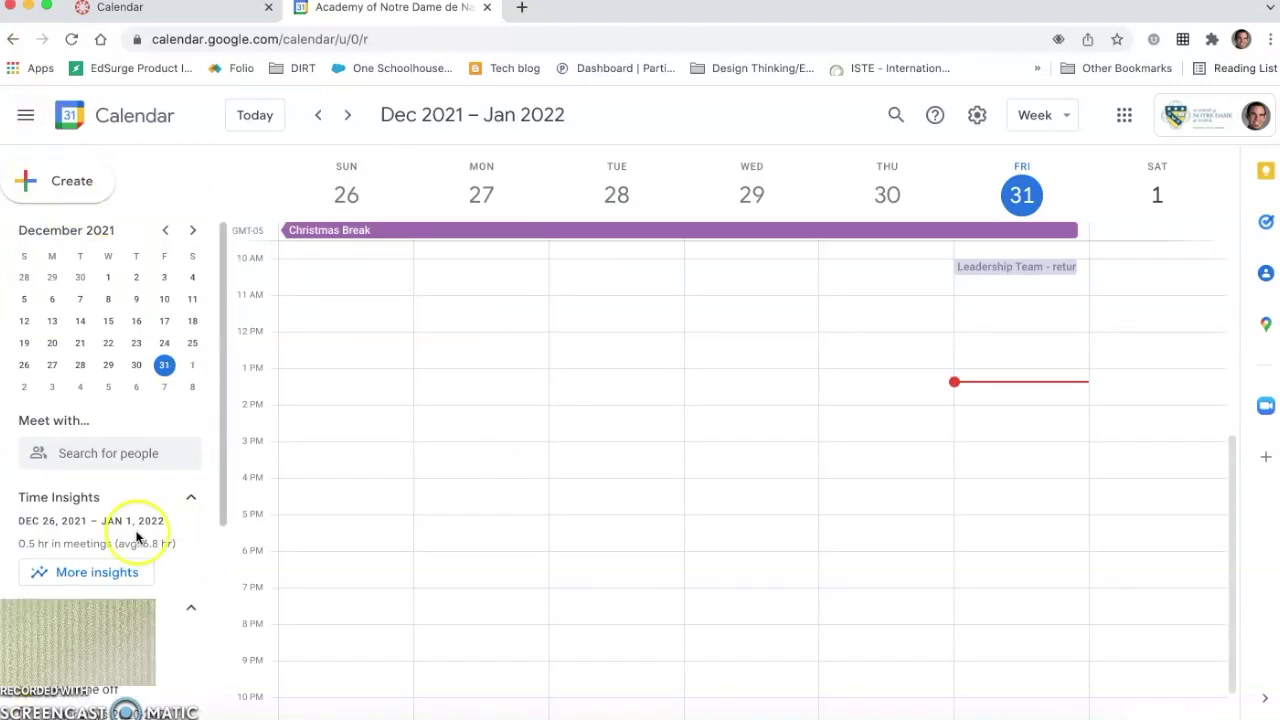
scroll(125, 606, down, 5)
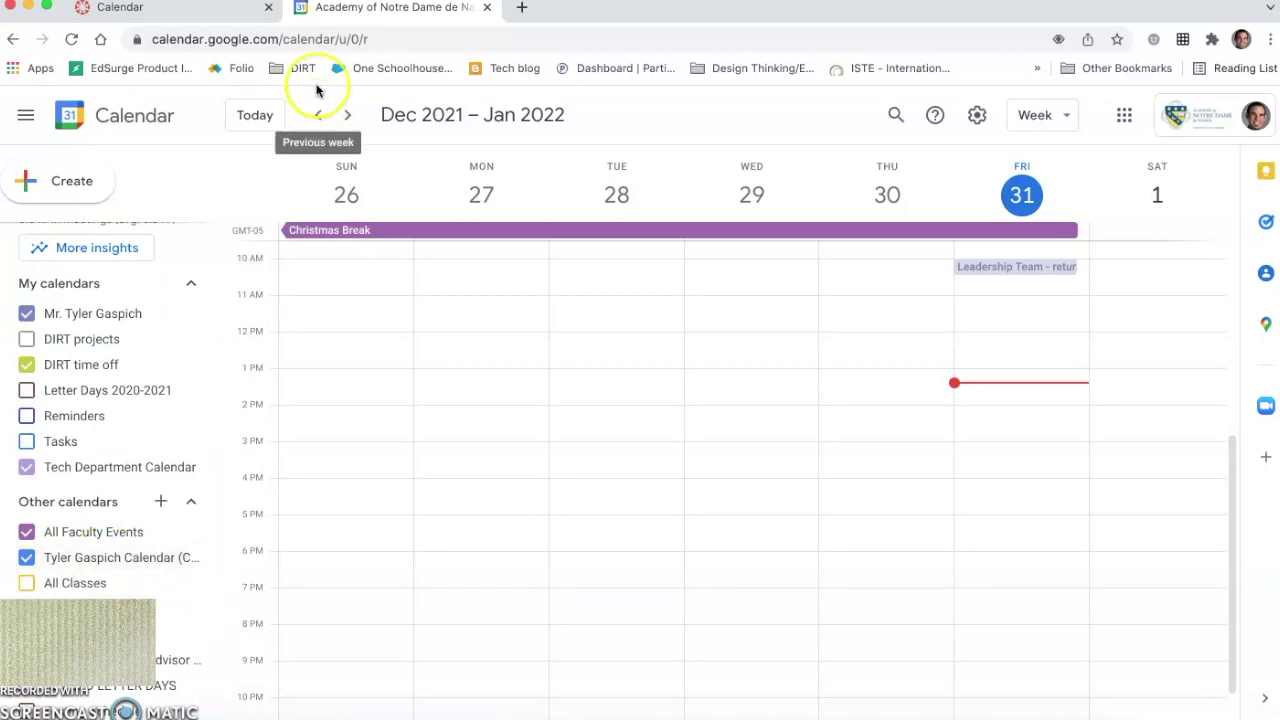
Step: Switch the calendar to month view and go to December 2021 to examine the imported Canvas assignments
click(1038, 115)
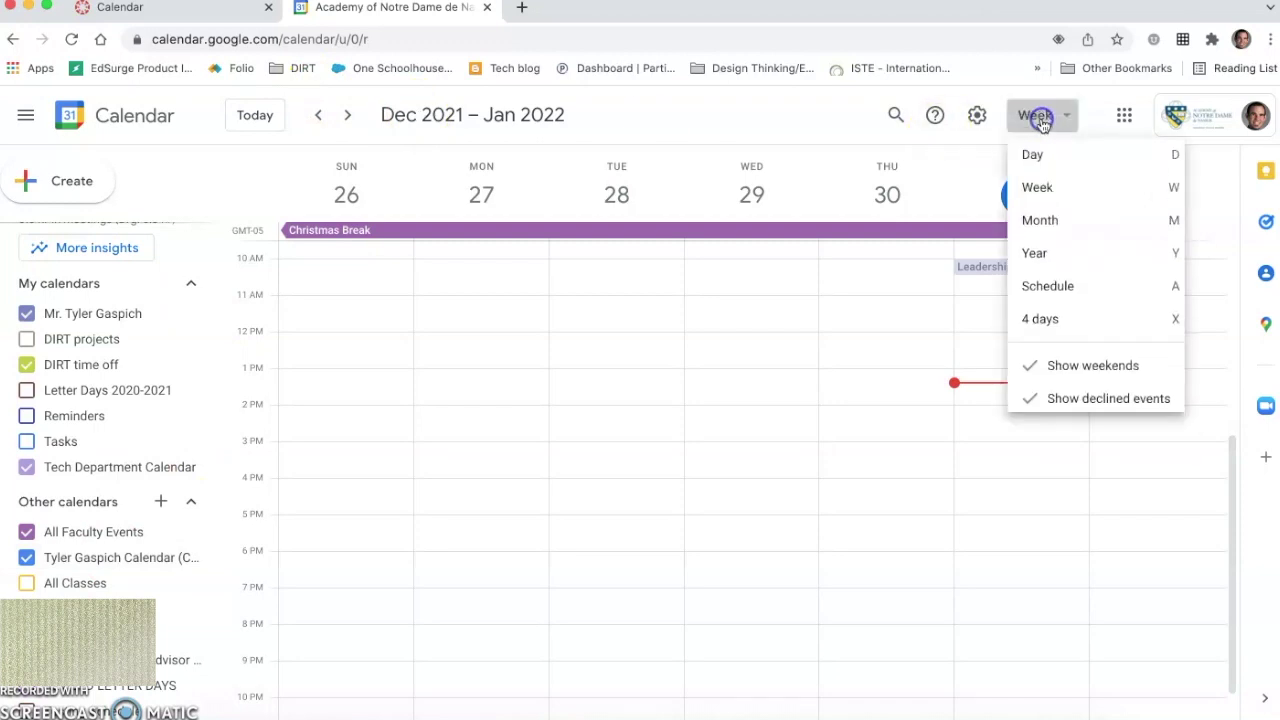
click(1045, 236)
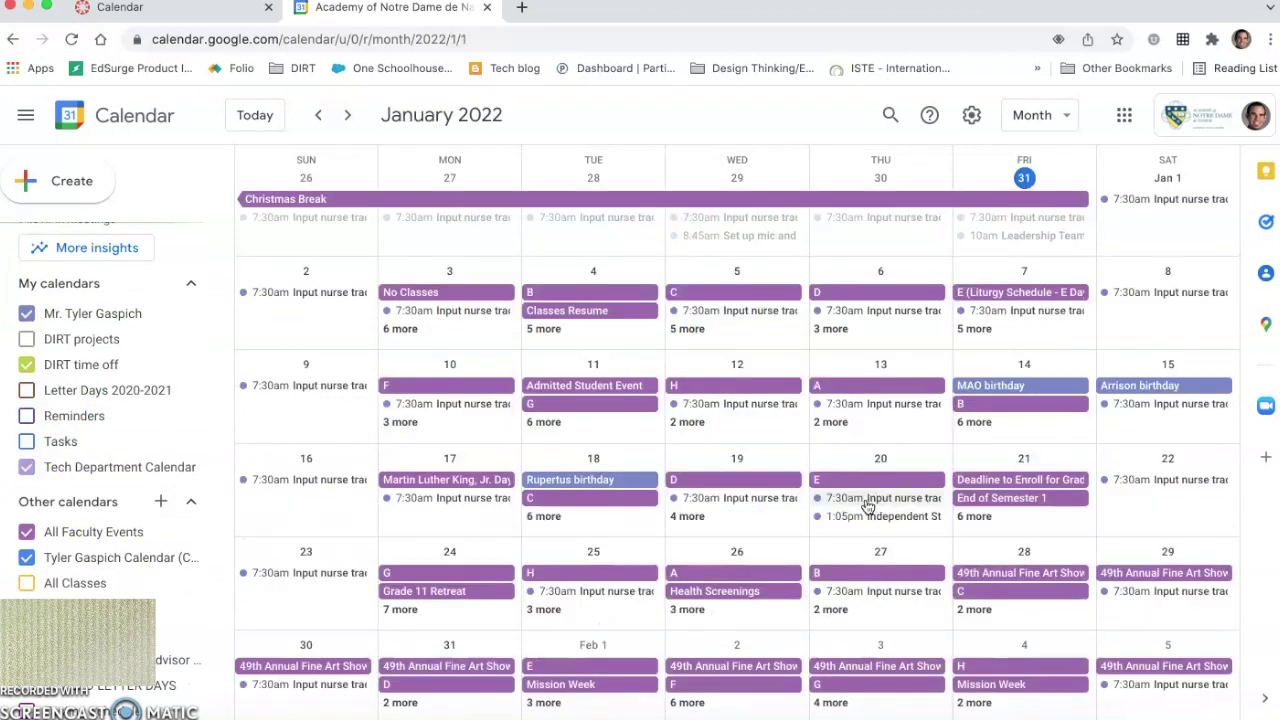
scroll(870, 502, up, 2)
scroll(868, 506, down, 1)
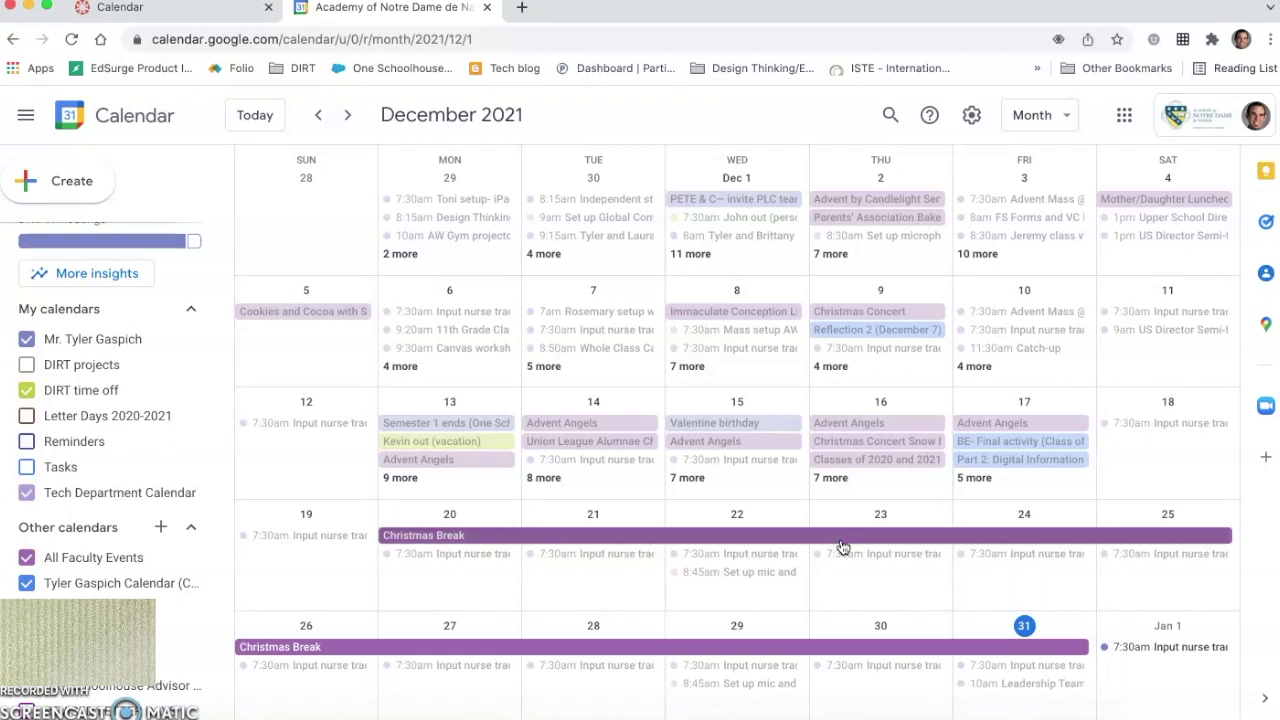
click(584, 385)
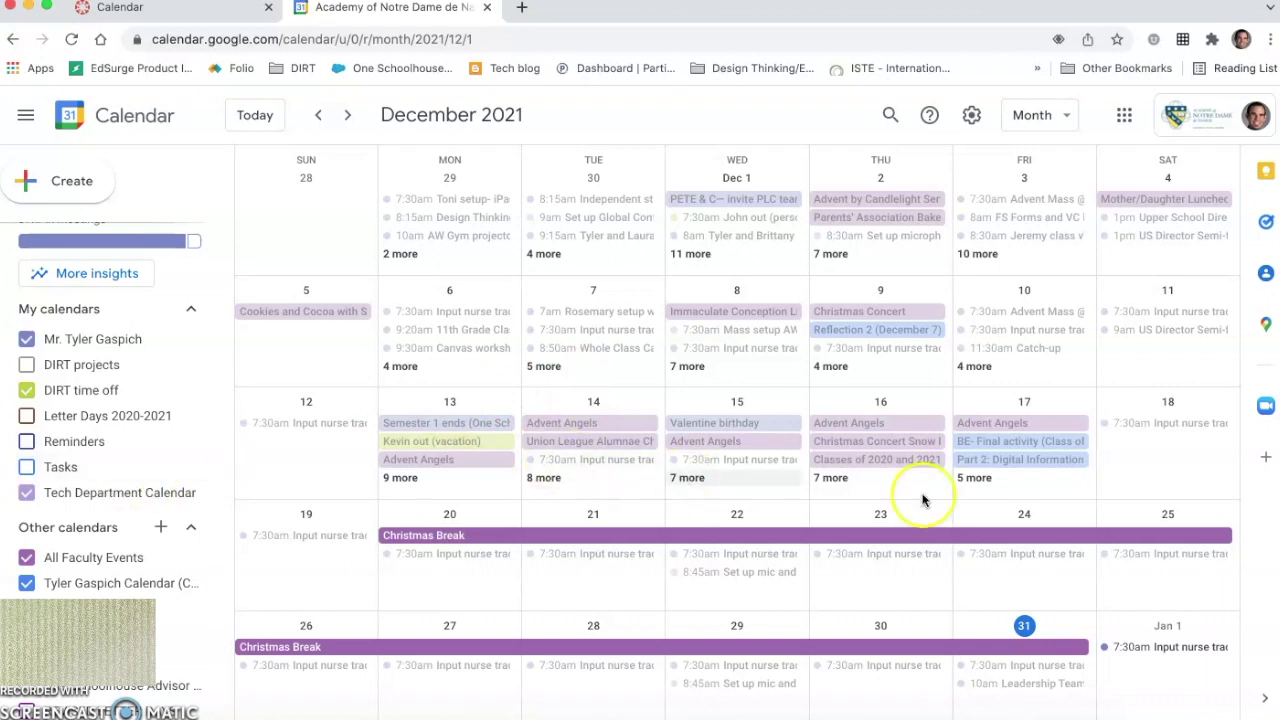
click(335, 537)
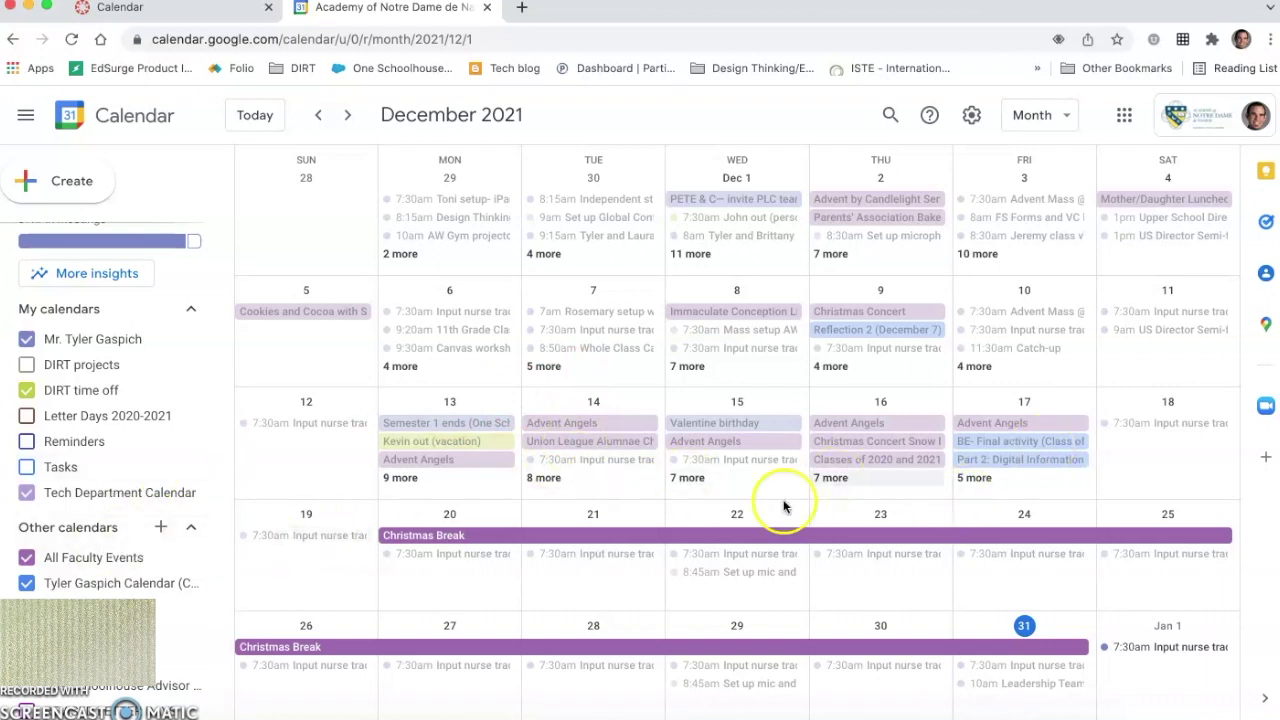
Step: Toggle the Canvas feed, All Faculty Events and the personal calendar off and back on to compare their events in the month view
click(26, 584)
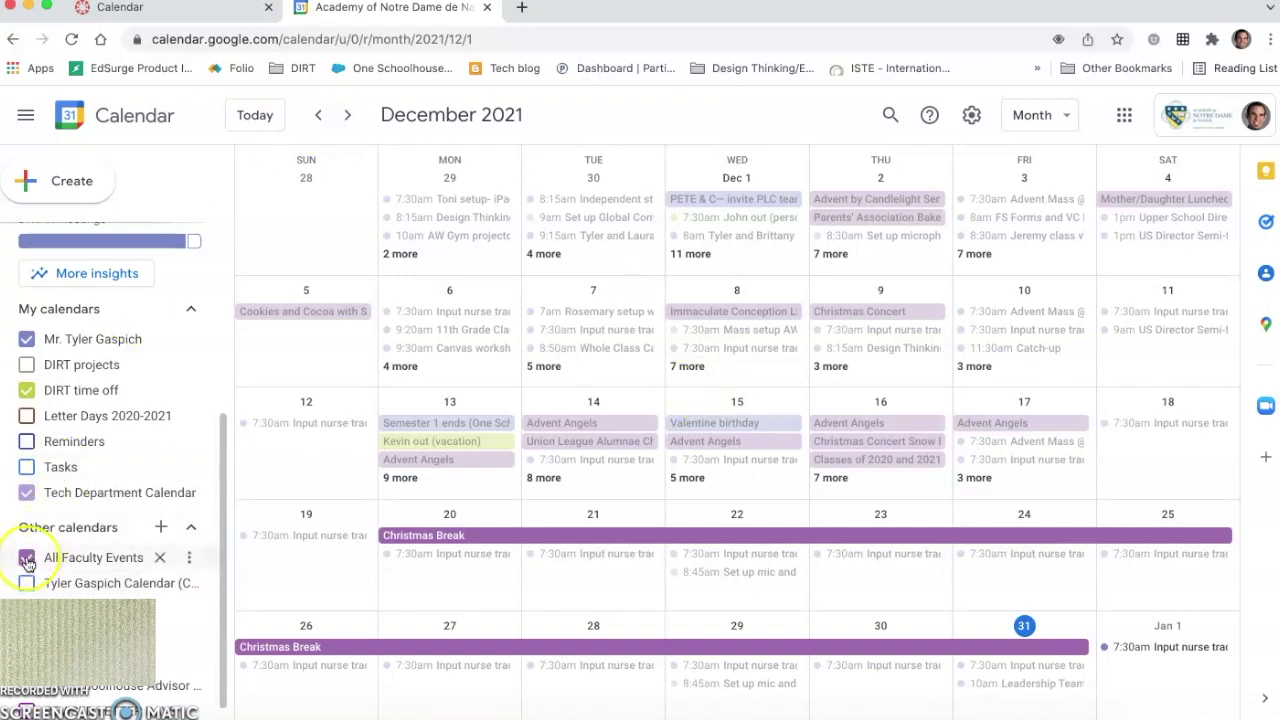
click(27, 560)
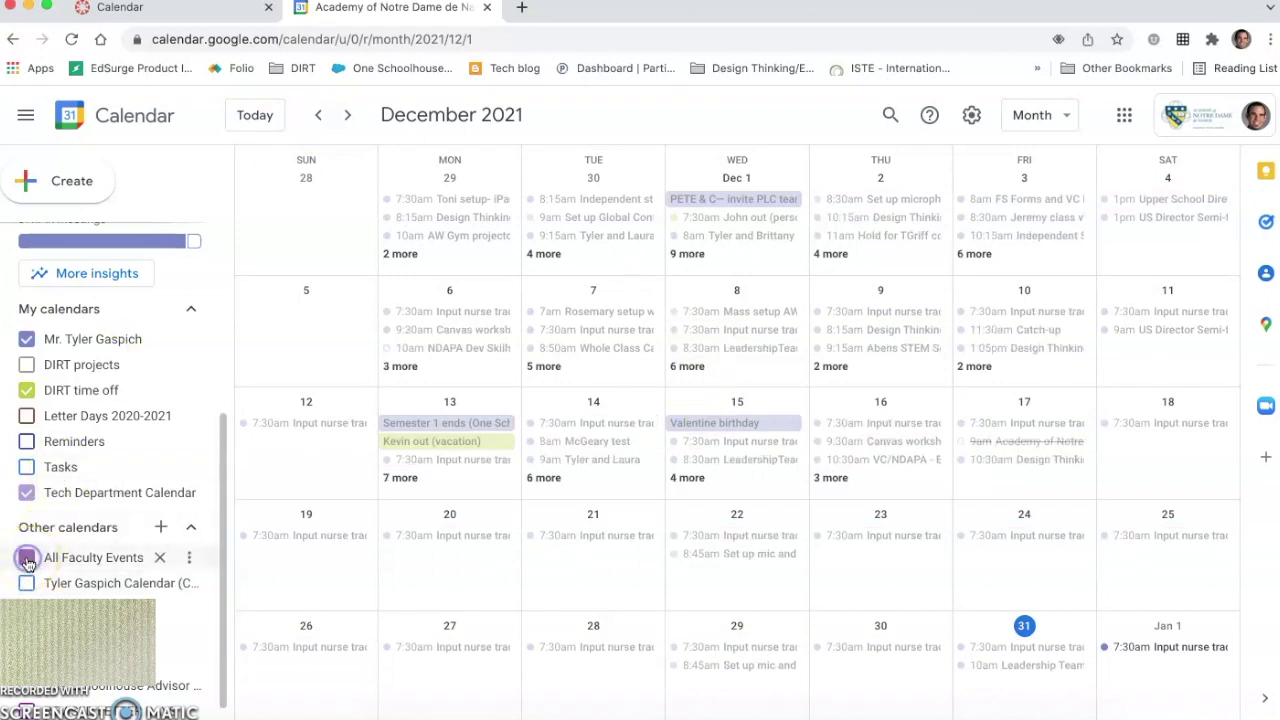
click(27, 339)
click(28, 339)
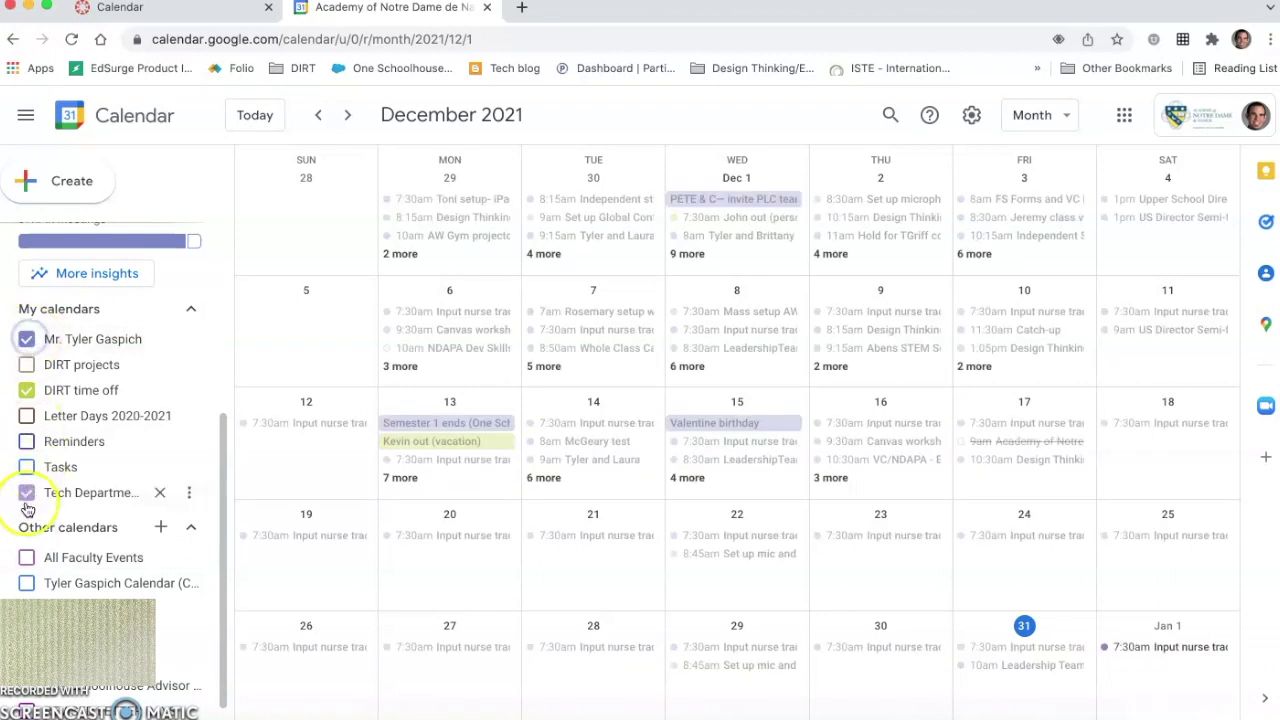
click(27, 558)
click(27, 585)
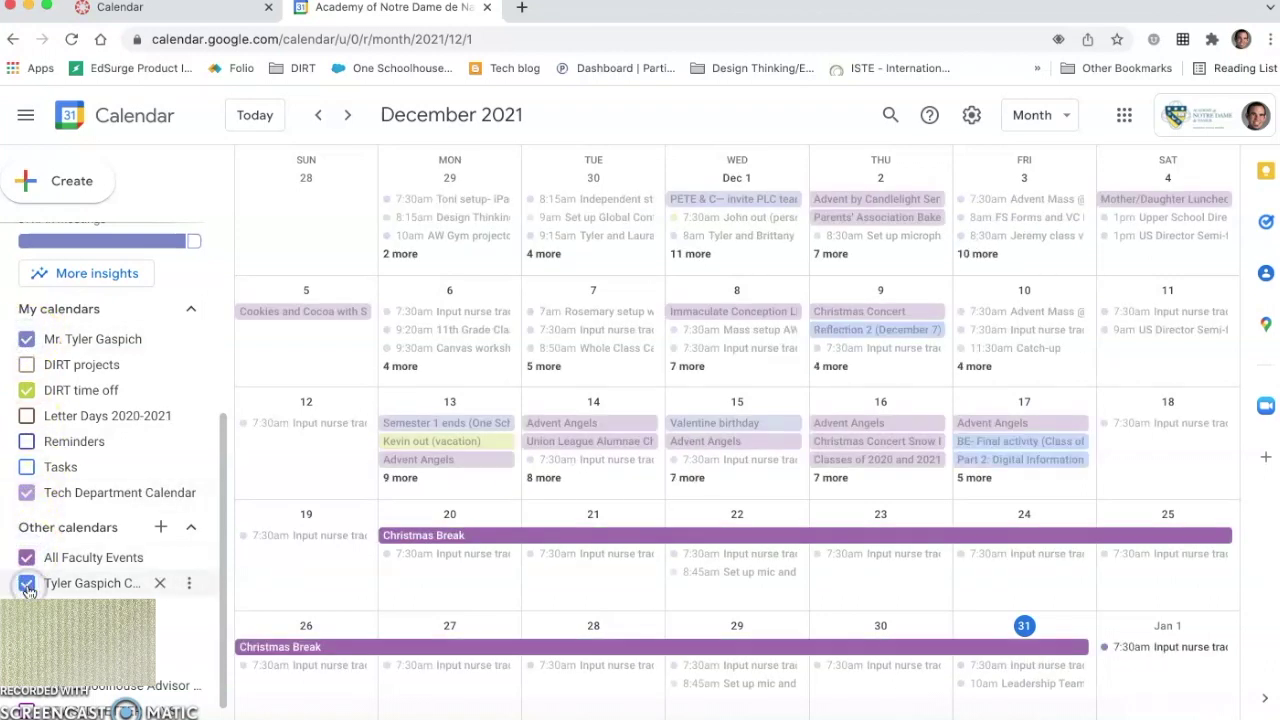
Step: Open the removal confirmation for the Canvas feed under the other calendars and cancel it to keep the subscription
click(161, 586)
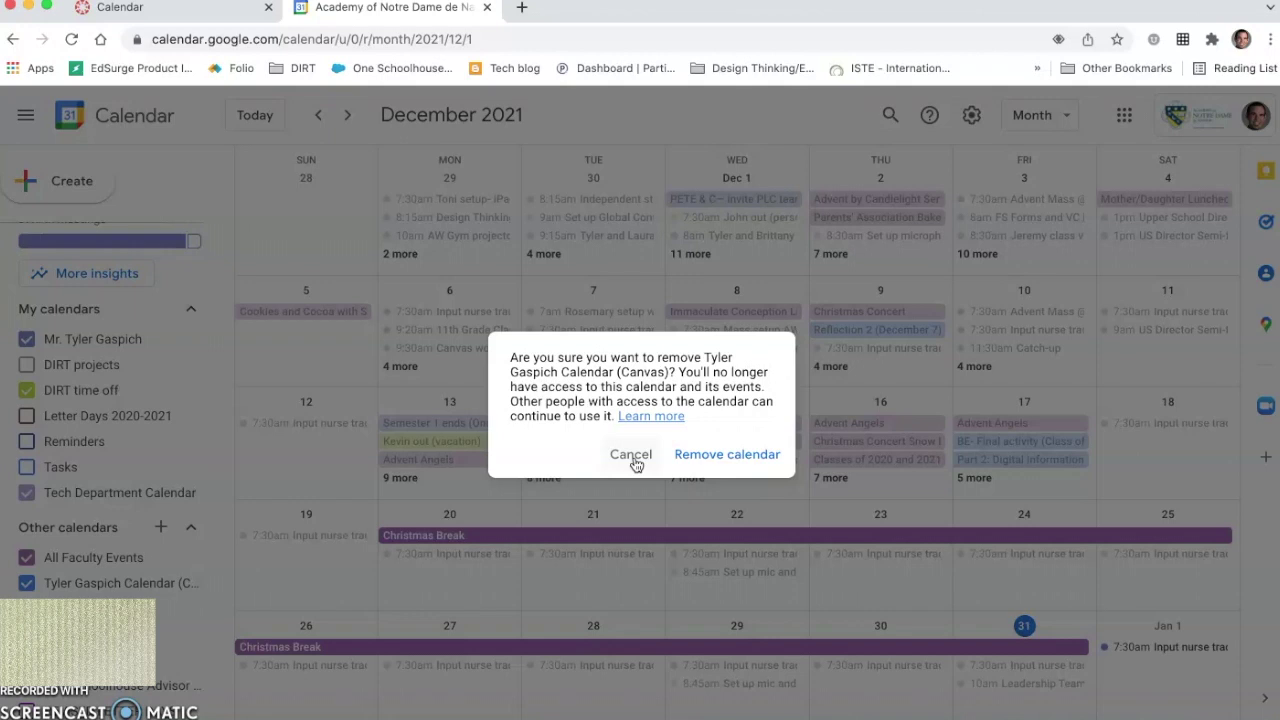
click(633, 458)
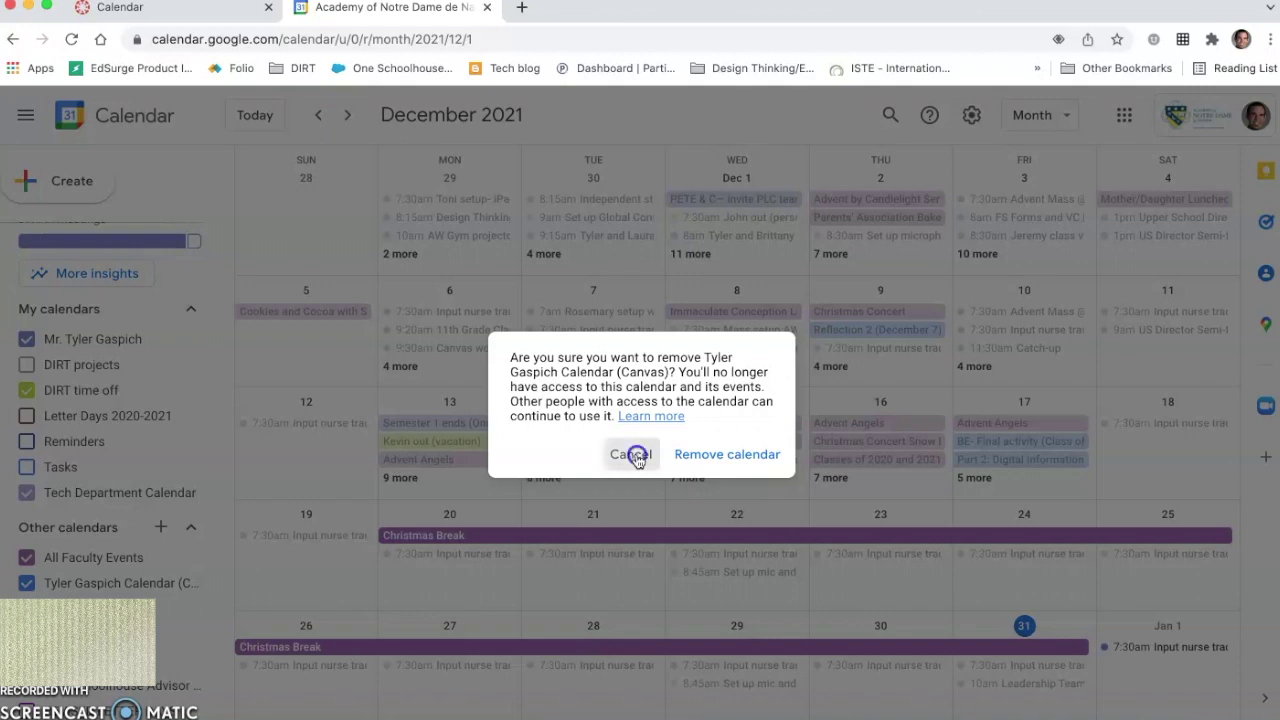